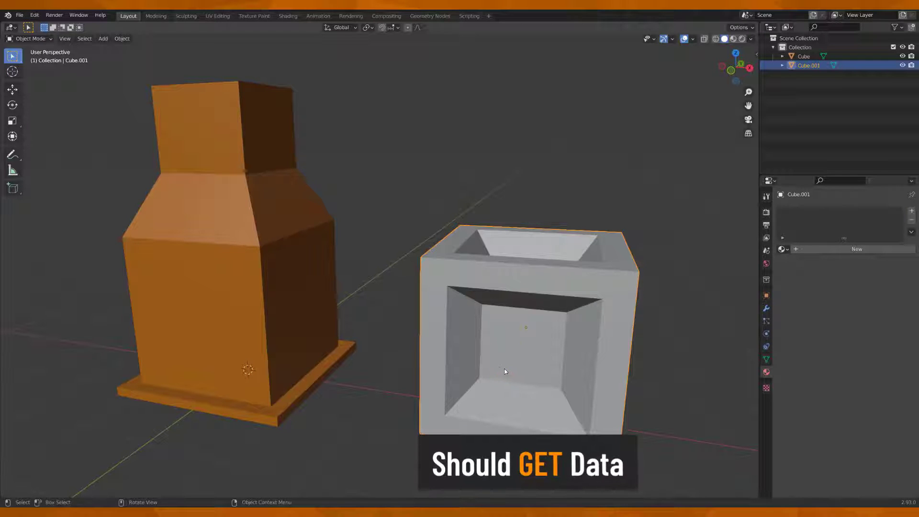
- Link the tall orange object's material to the hollow grey box with Link Materials
shift+click(234, 322)
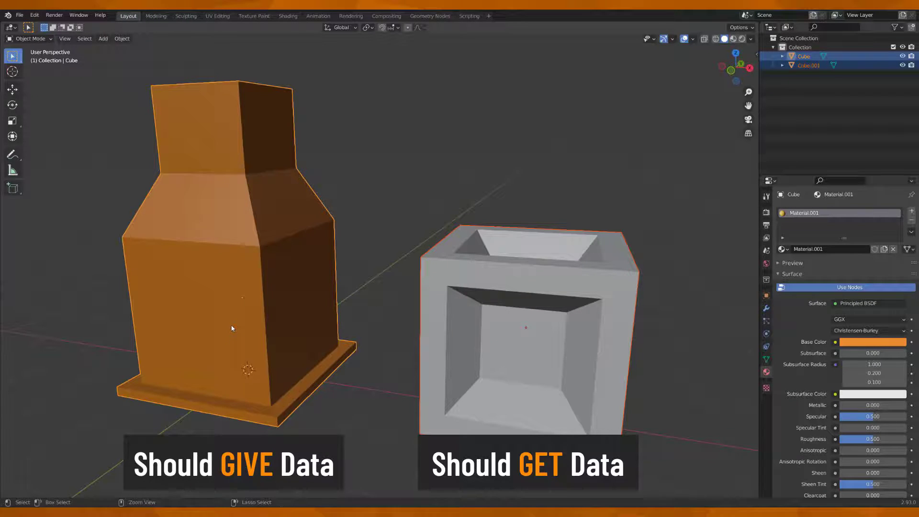
key(ctrl+l)
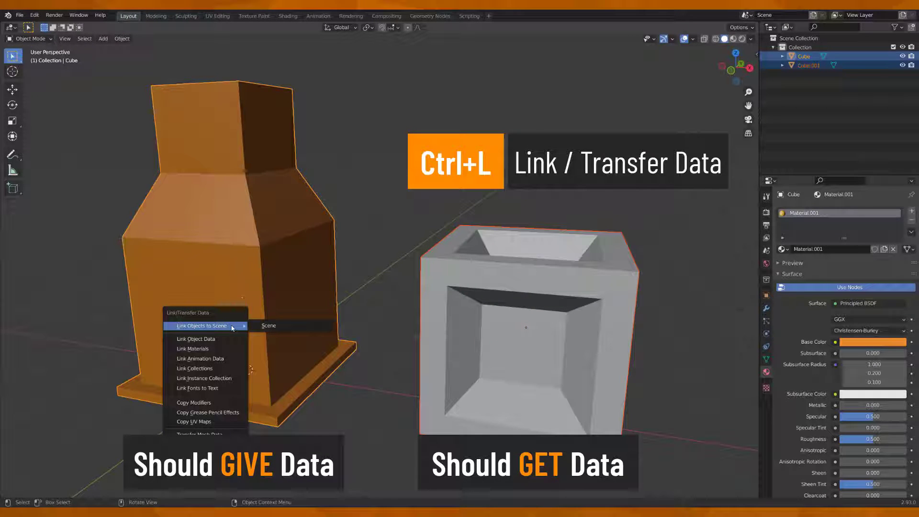
click(121, 38)
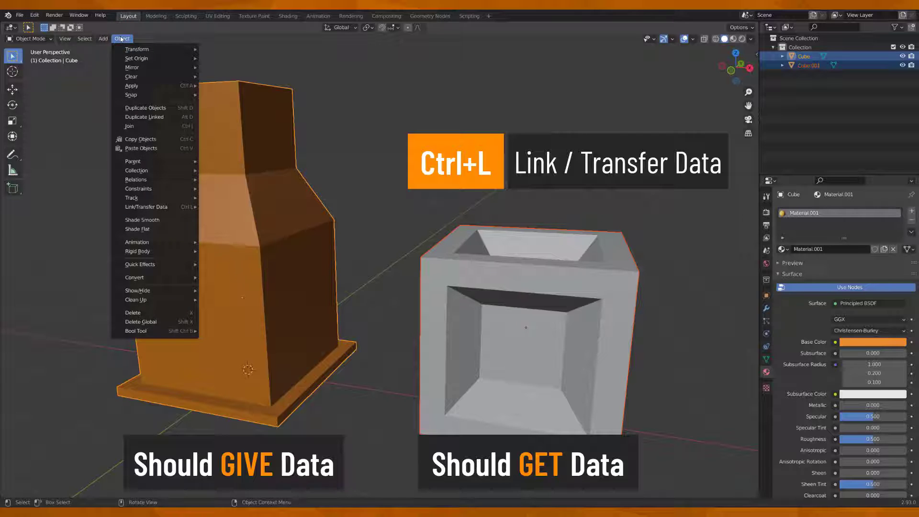
mouse_move(175, 207)
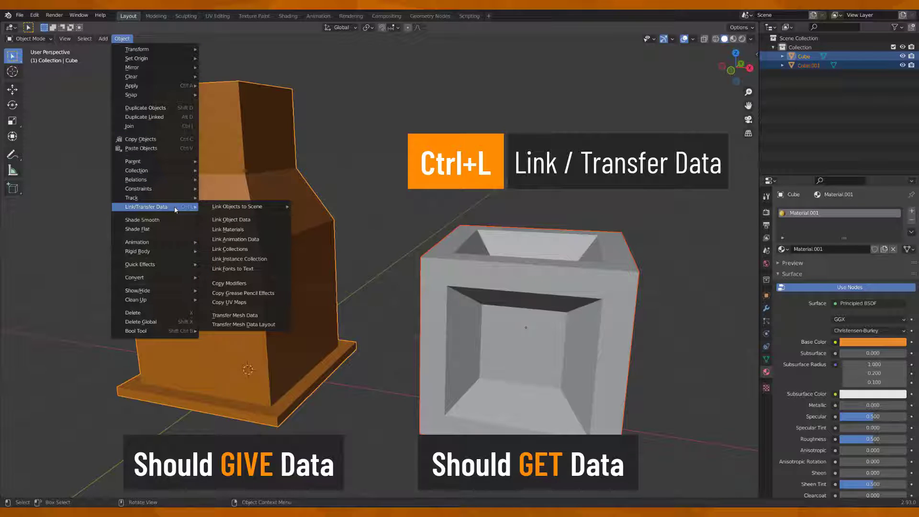
click(248, 230)
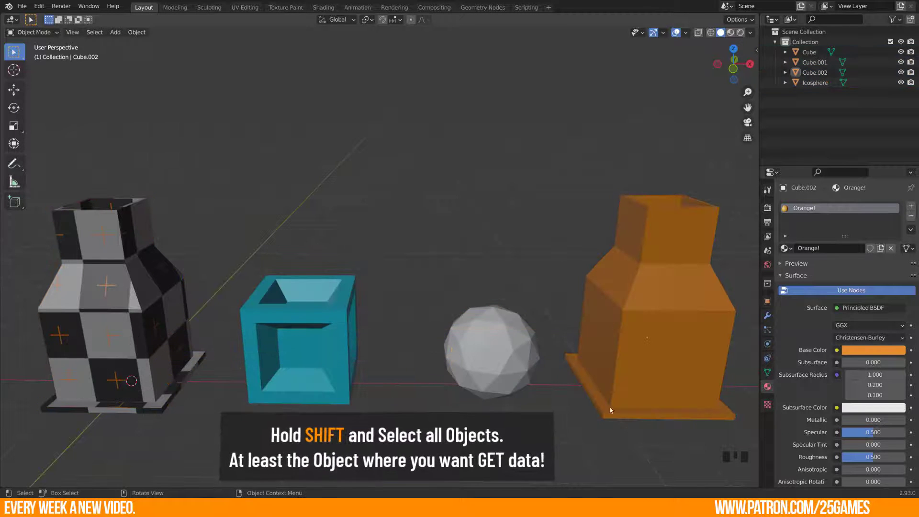
- Select the orange object, sphere and blue box, with the checkered object last as active
click(611, 407)
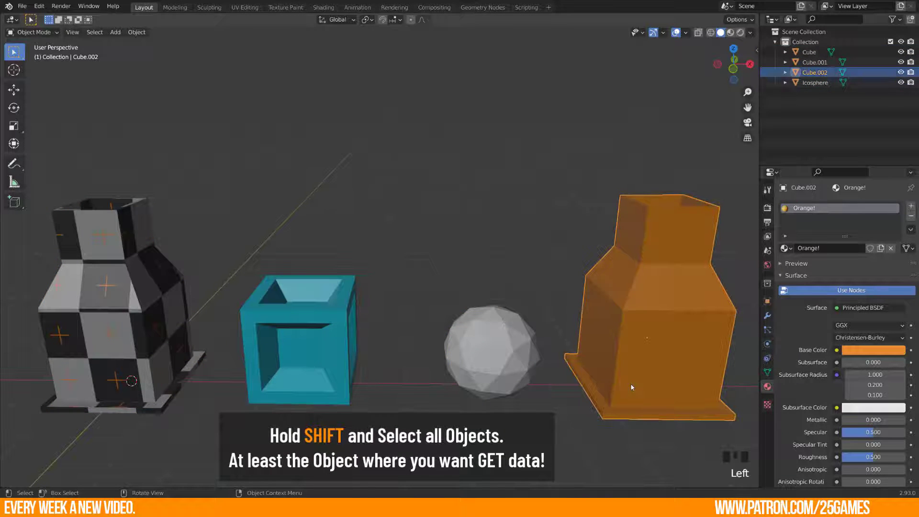
shift+click(512, 376)
shift+click(343, 370)
shift+click(141, 356)
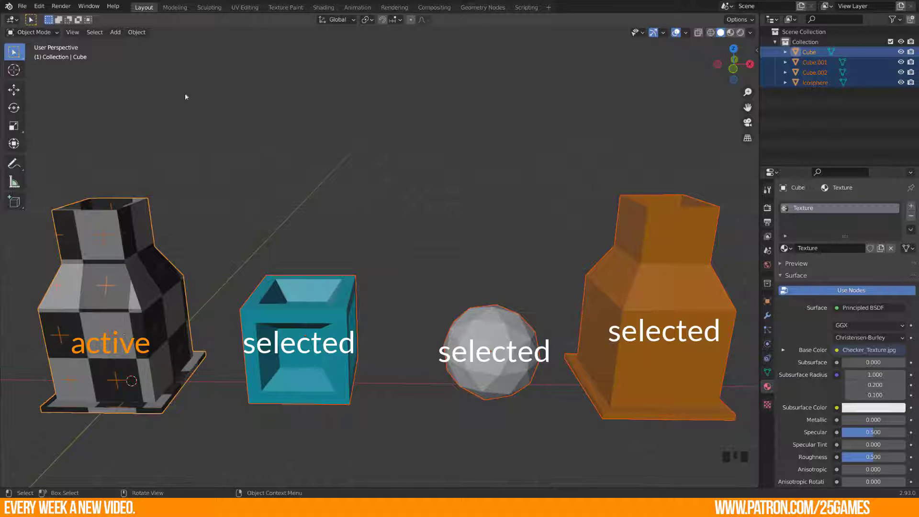
- Bring up the Link Objects to Scene options from the Object menu
click(137, 32)
mouse_move(190, 223)
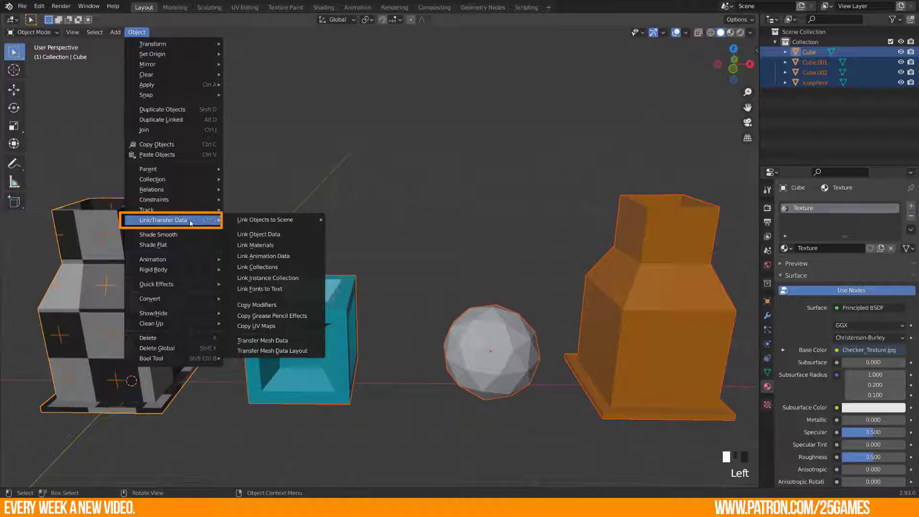
key(ctrl+l)
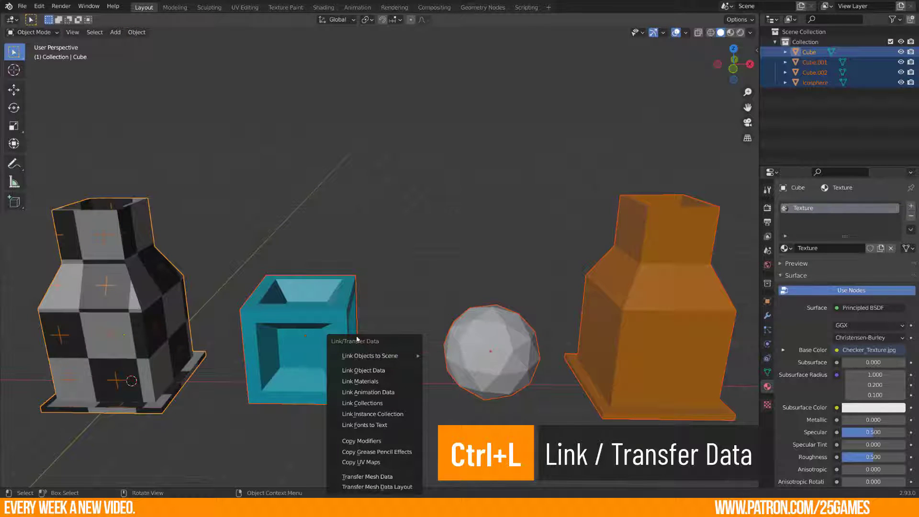
key(Escape)
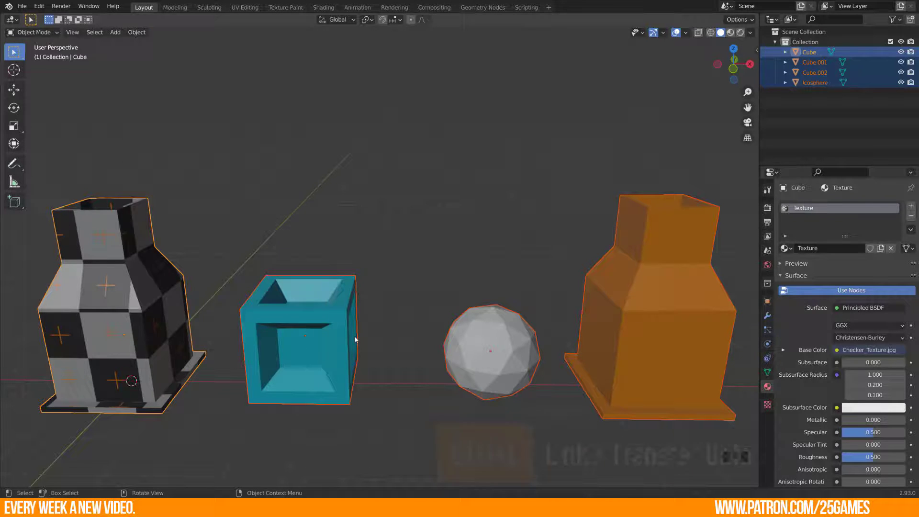
click(136, 32)
mouse_move(303, 220)
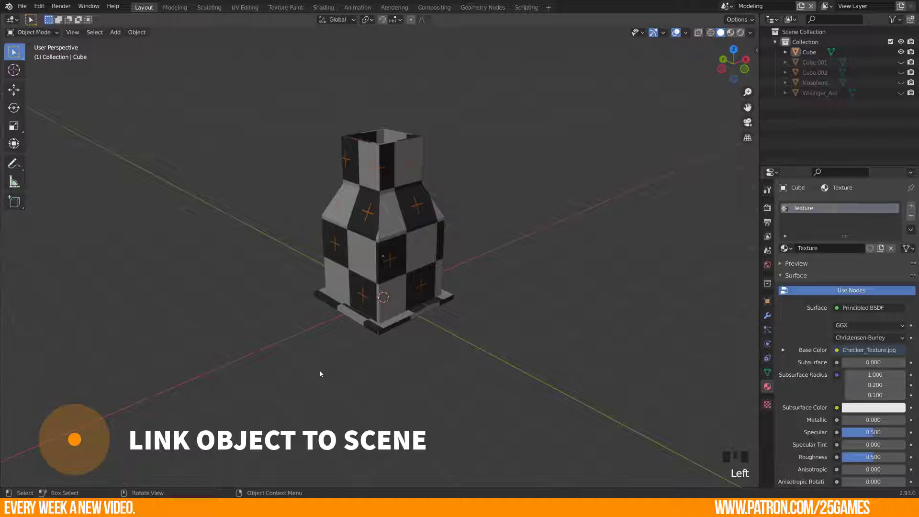
- Create a new empty scene named Test and add a cube to it
click(728, 9)
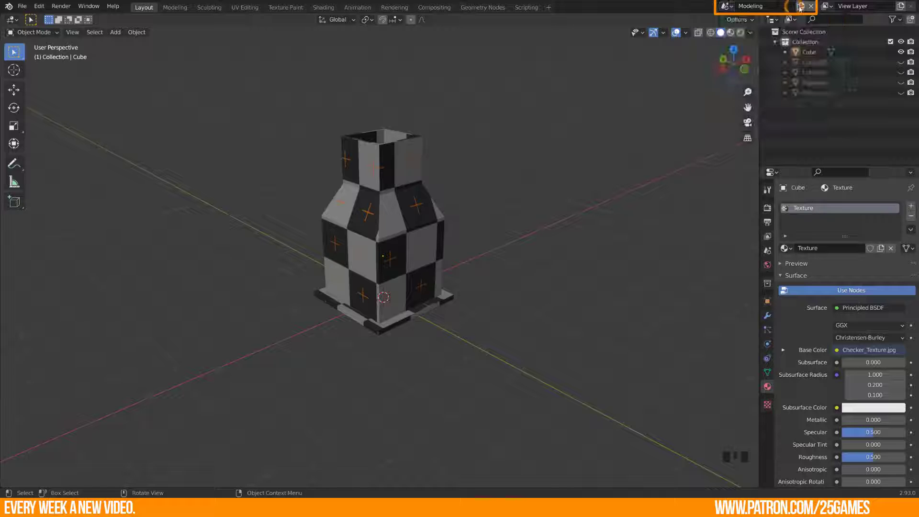
click(801, 8)
click(746, 22)
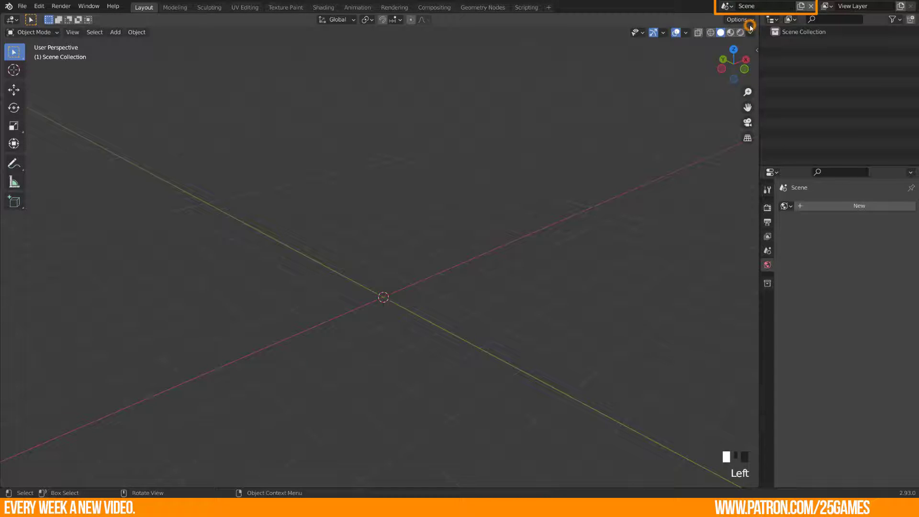
text(Test)
key(Return)
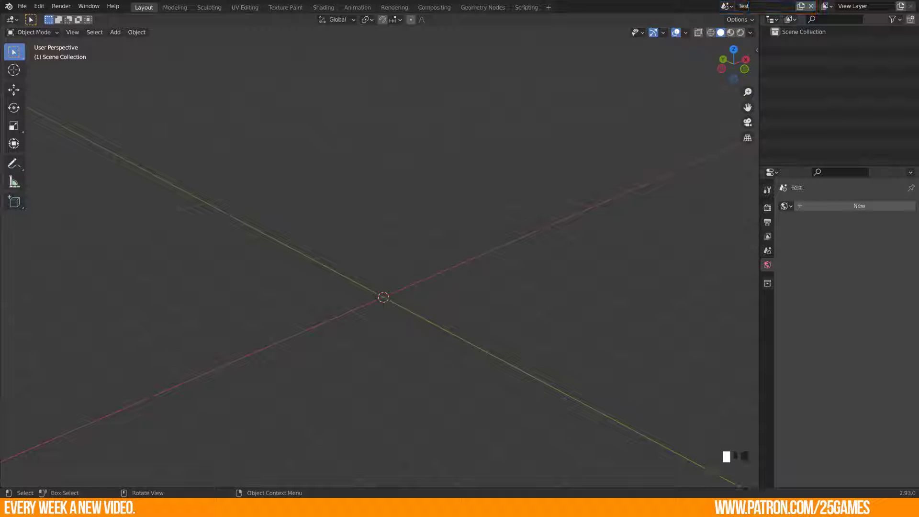
key(shift+a)
mouse_move(357, 134)
click(431, 144)
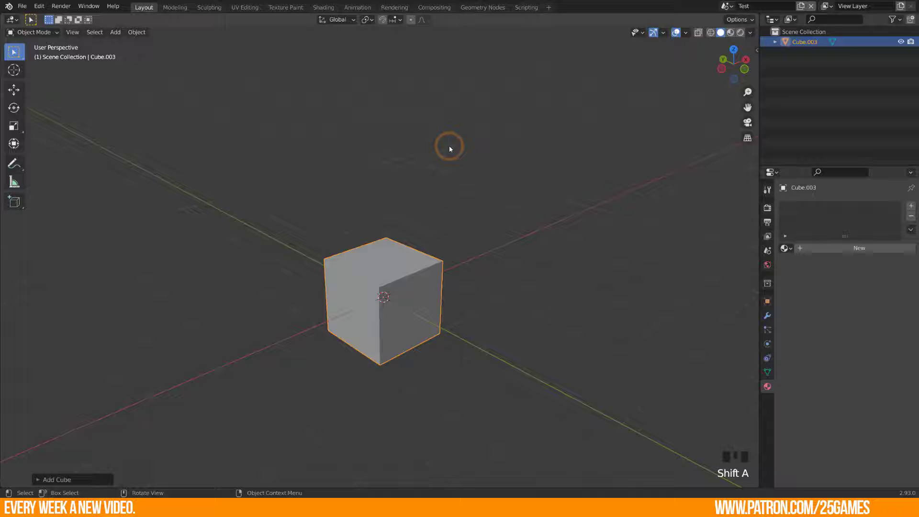
- In the RENDERING scene, move the checkered cube along the X axis
click(728, 6)
click(737, 22)
click(728, 6)
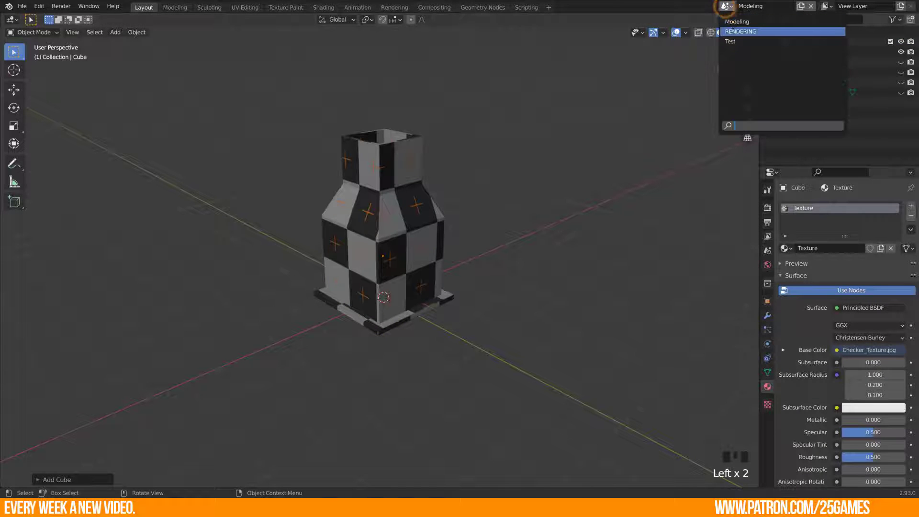
click(741, 32)
click(729, 36)
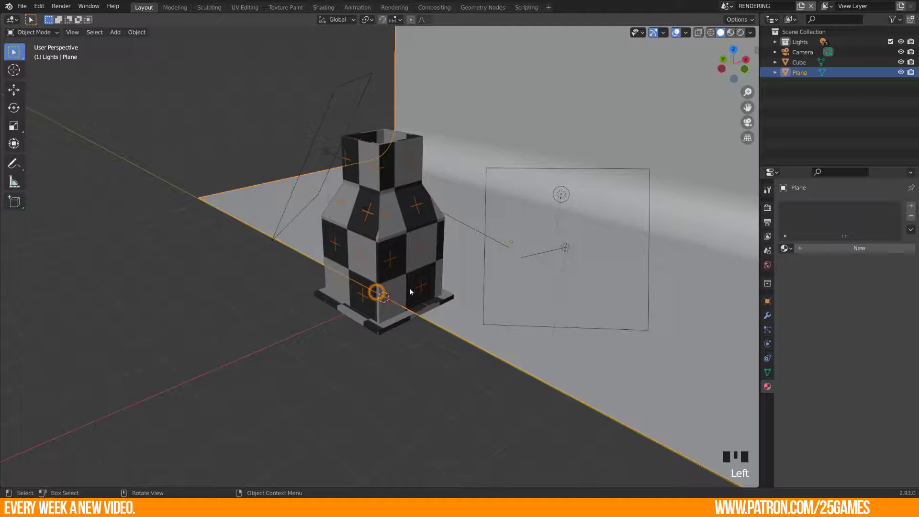
mouse_move(390, 292)
middle_down()
mouse_move(488, 283)
mouse_move(513, 353)
middle_up()
key(g)
key(x)
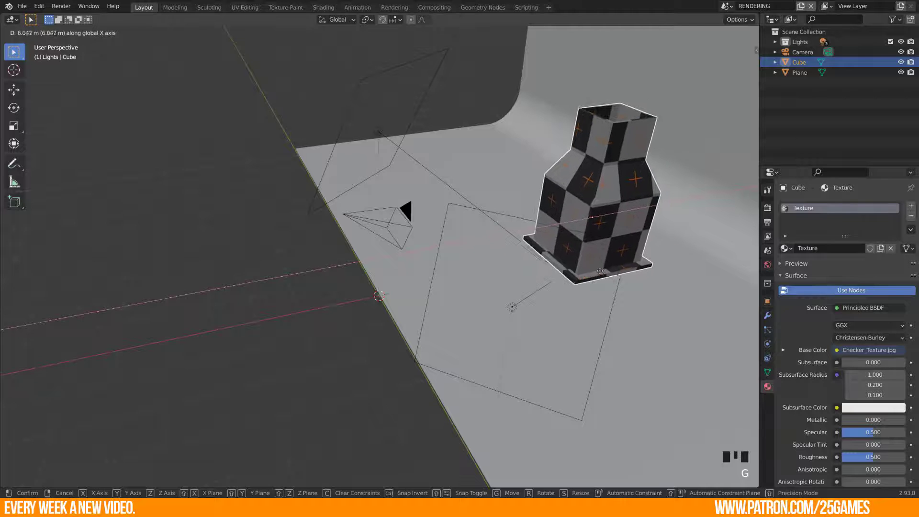
click(603, 271)
- Return to the Modeling scene and view the shifted checkered cube
click(727, 6)
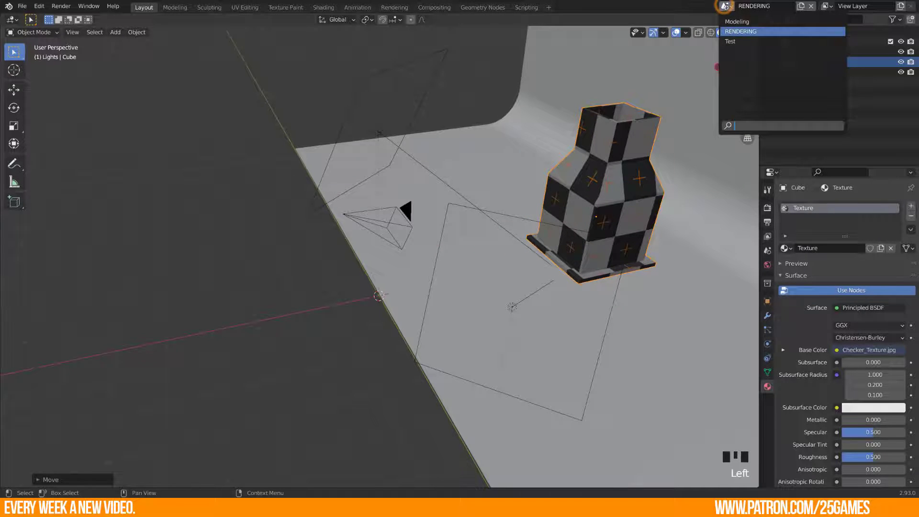
click(737, 21)
middle_drag(484, 239, 417, 209)
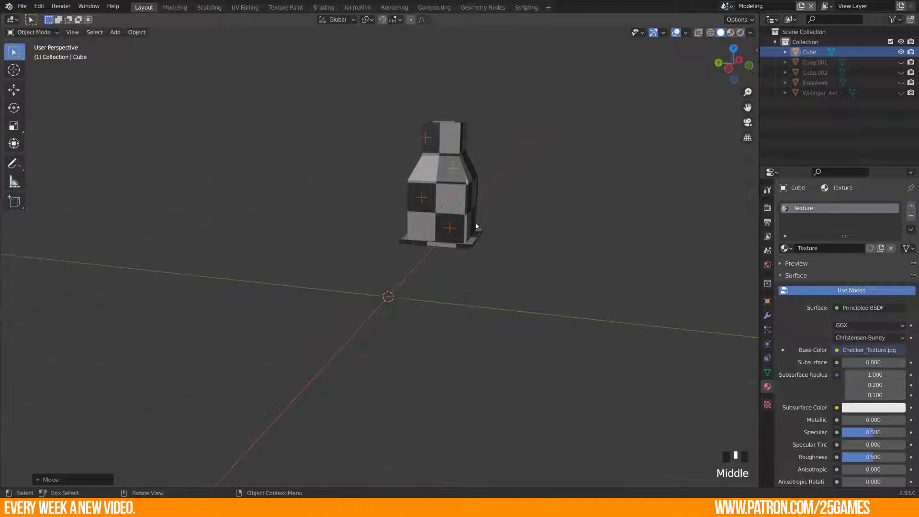
- Hide the checkered cube, show the Wikinger_Axt axe and link it into the RENDERING scene
click(901, 52)
click(901, 93)
click(389, 268)
shift+middle_drag(389, 268, 397, 259)
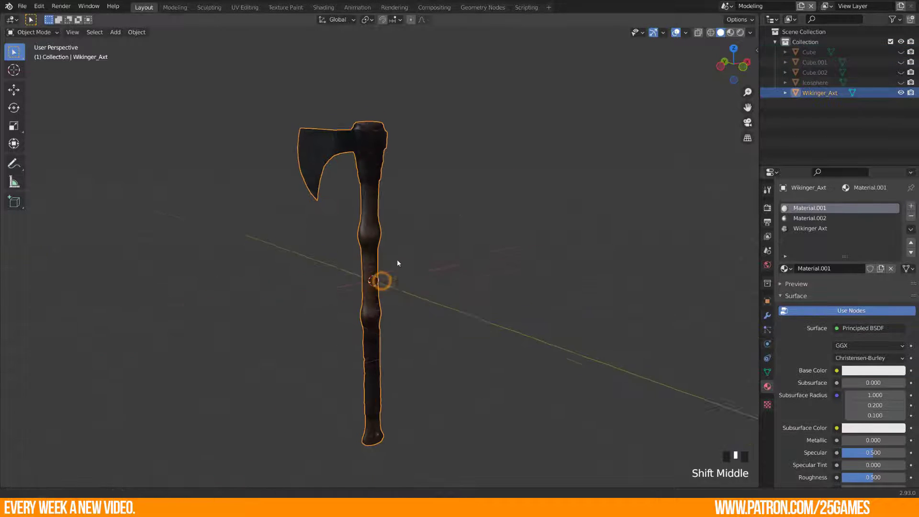
key(ctrl+l)
mouse_move(339, 259)
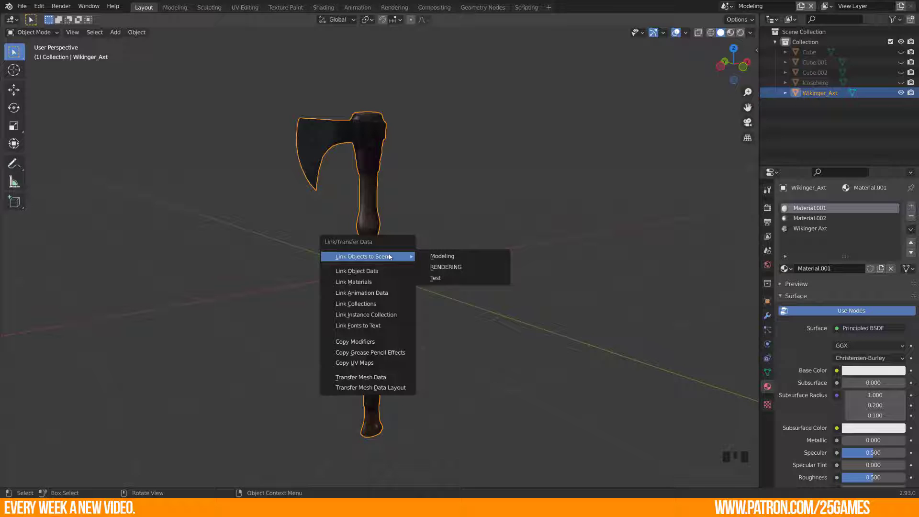
click(464, 269)
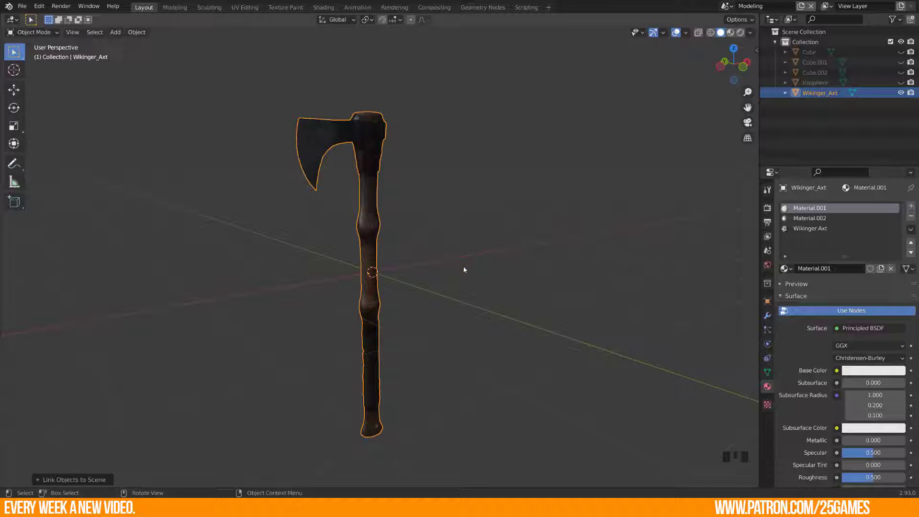
- In the RENDERING scene, move the axe and rotate it to lie flat
click(726, 6)
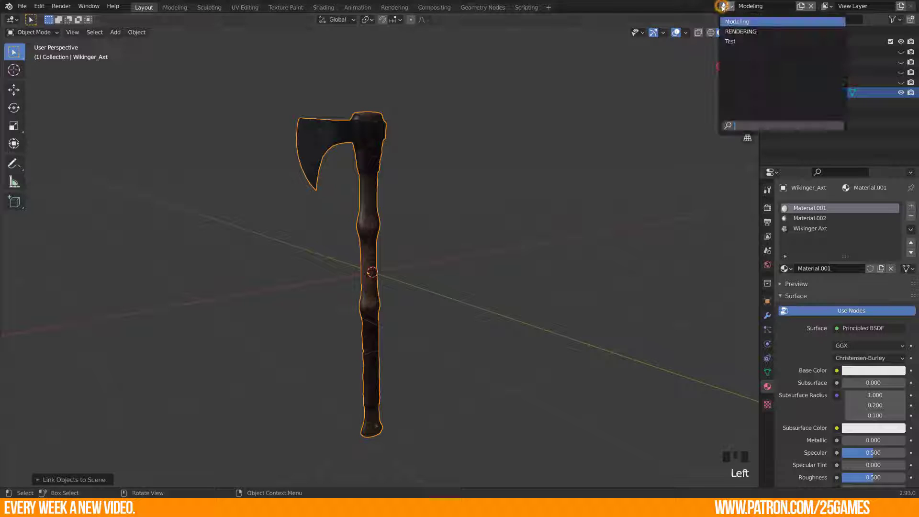
click(733, 35)
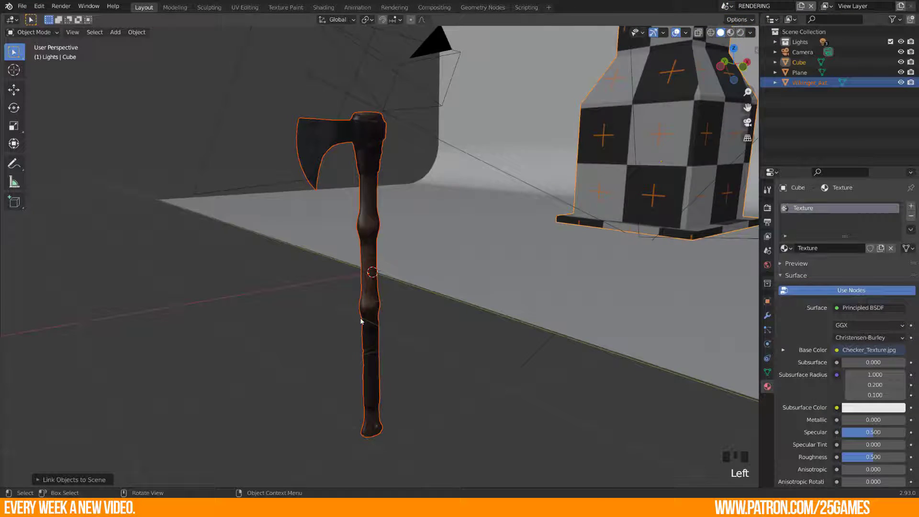
middle_drag(361, 322, 431, 304)
click(347, 352)
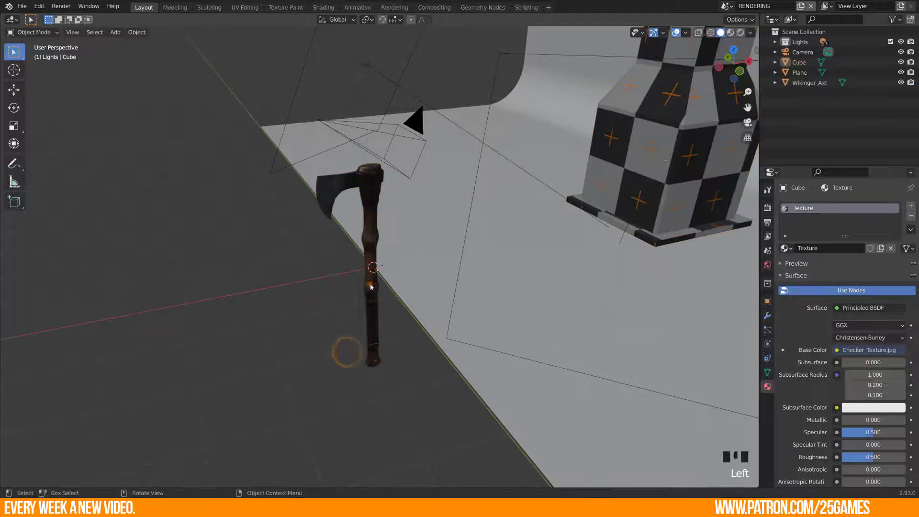
drag(371, 286, 587, 259)
middle_drag(586, 258, 527, 306)
key(r)
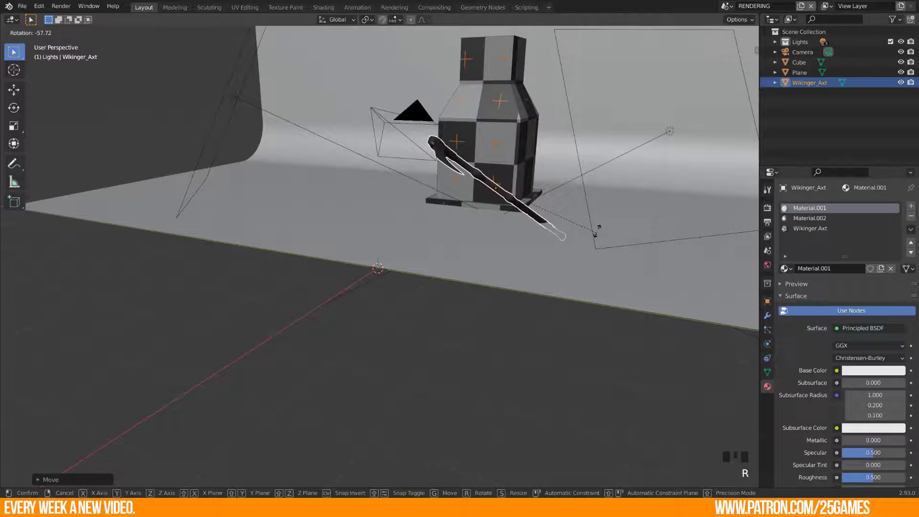
click(574, 218)
- Hide the checkered Cube in the Outliner and select the floor plane
middle_drag(574, 218, 503, 254)
click(896, 62)
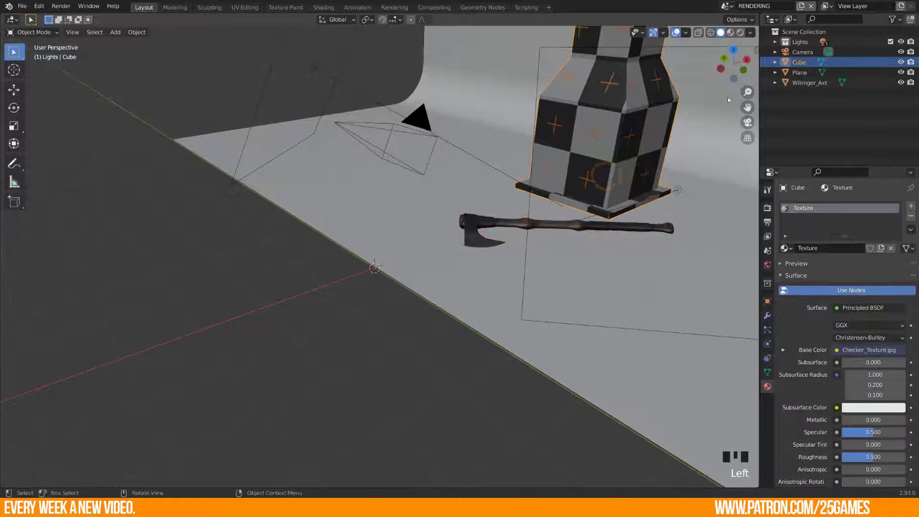
click(901, 62)
click(547, 228)
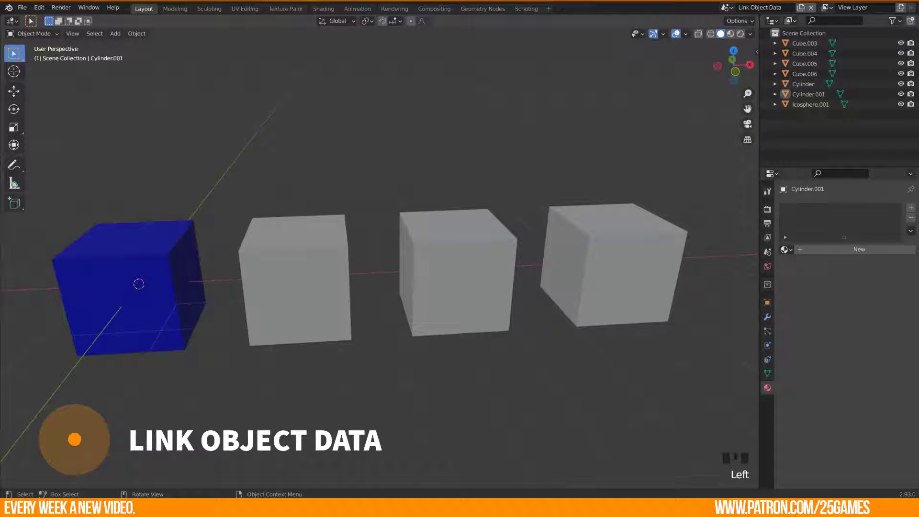
- Select cubes 2–4 with the blue main cube active and link its object data to them
click(294, 282)
shift+click(457, 273)
shift+click(613, 266)
shift+click(138, 325)
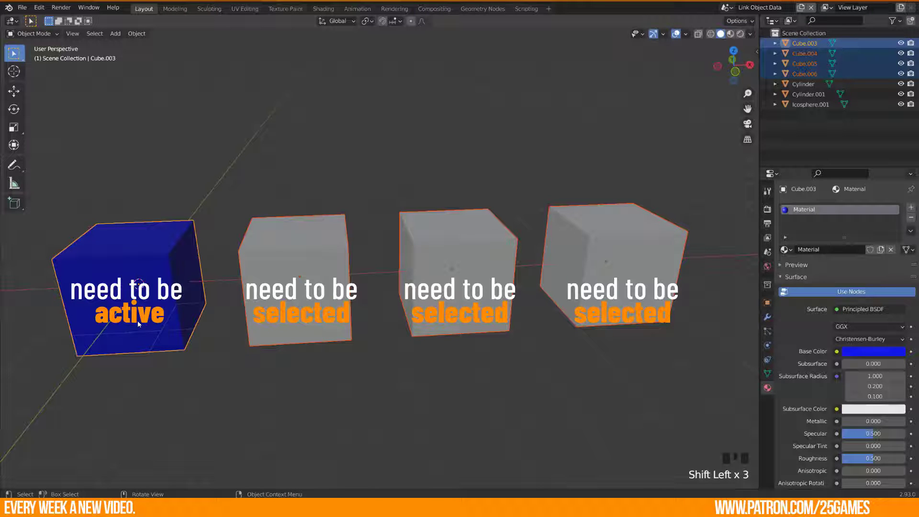
key(ctrl)
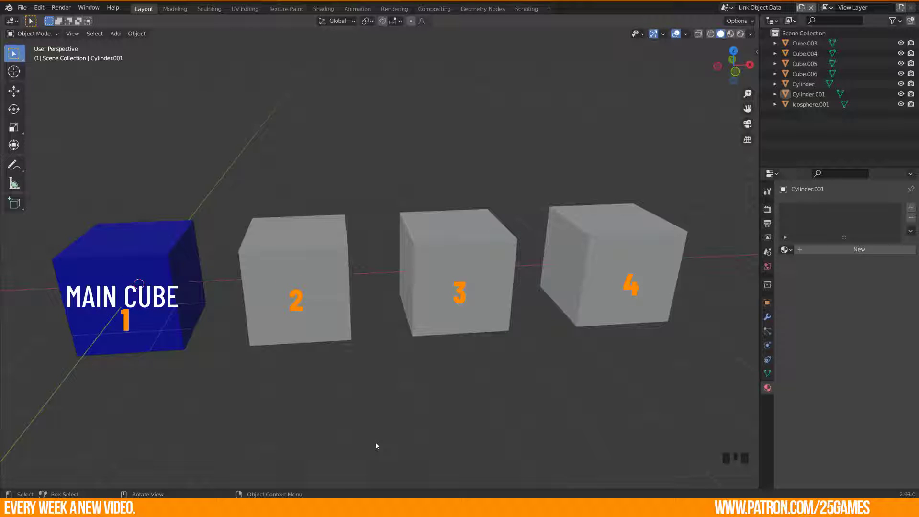
click(600, 294)
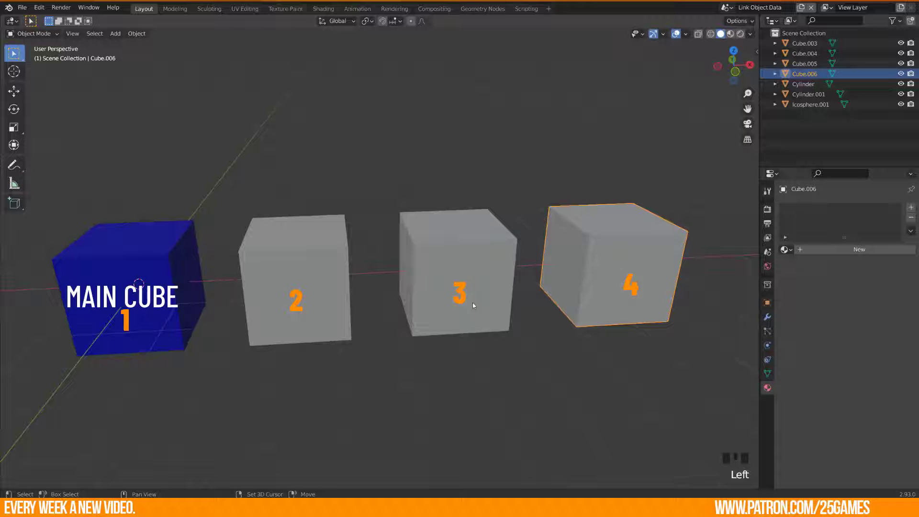
shift+click(472, 304)
shift+click(307, 310)
shift+click(138, 324)
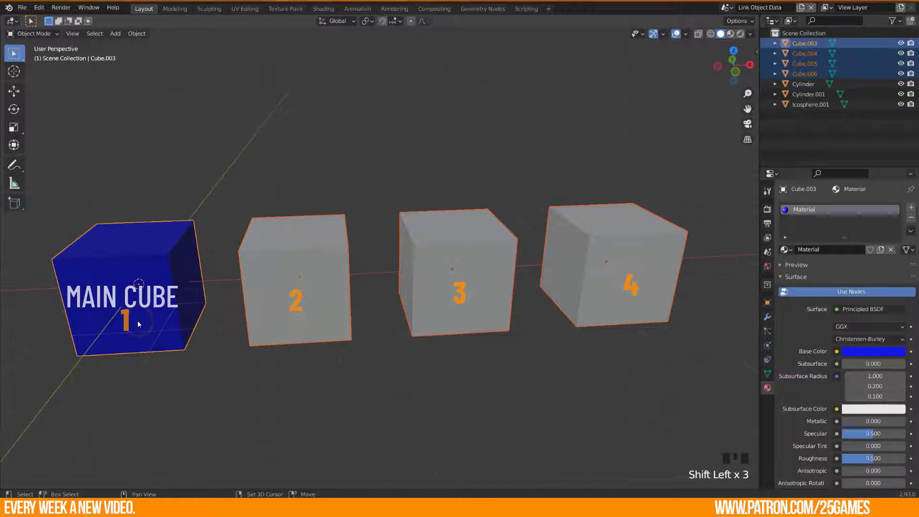
key(ctrl+l)
mouse_move(138, 324)
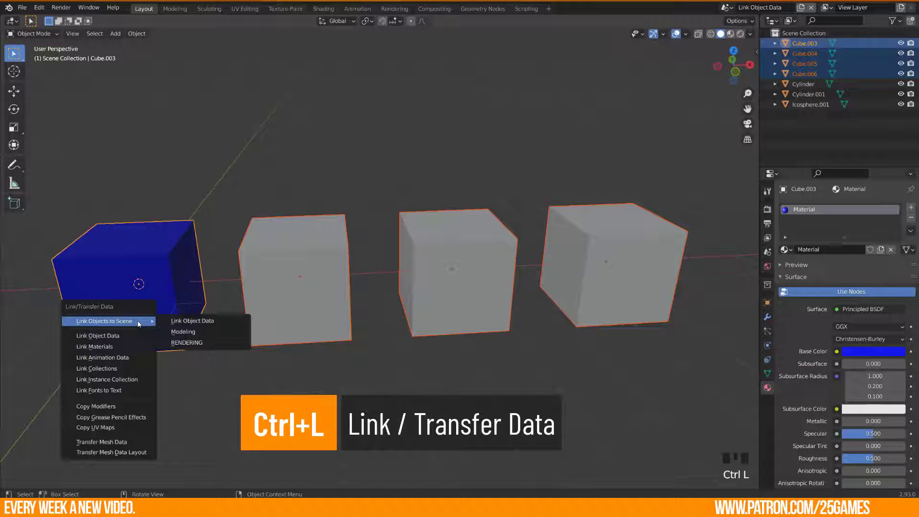
click(106, 337)
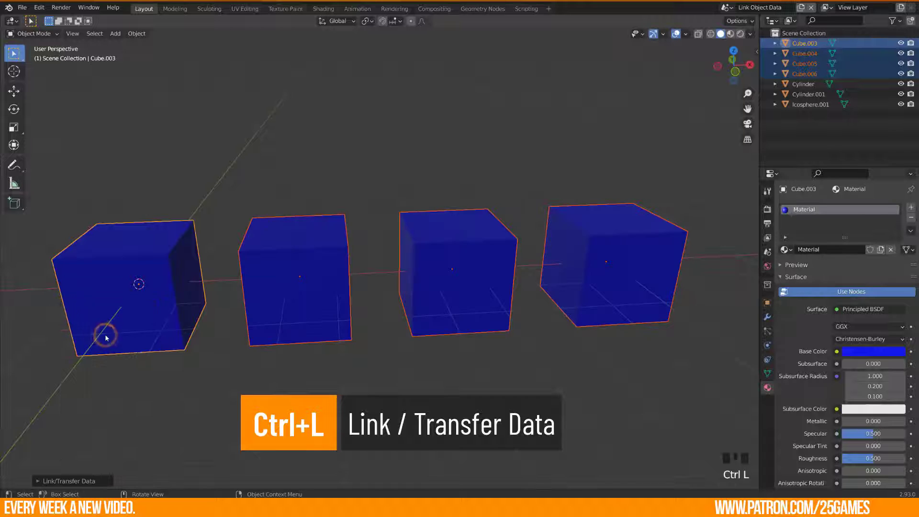
- Inset and extrude the main cube's front face in Edit Mode
click(110, 330)
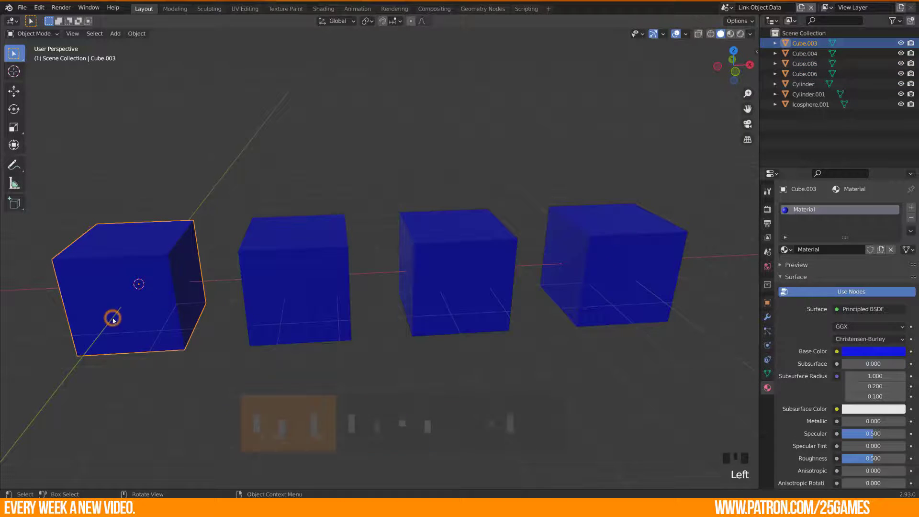
key(Tab)
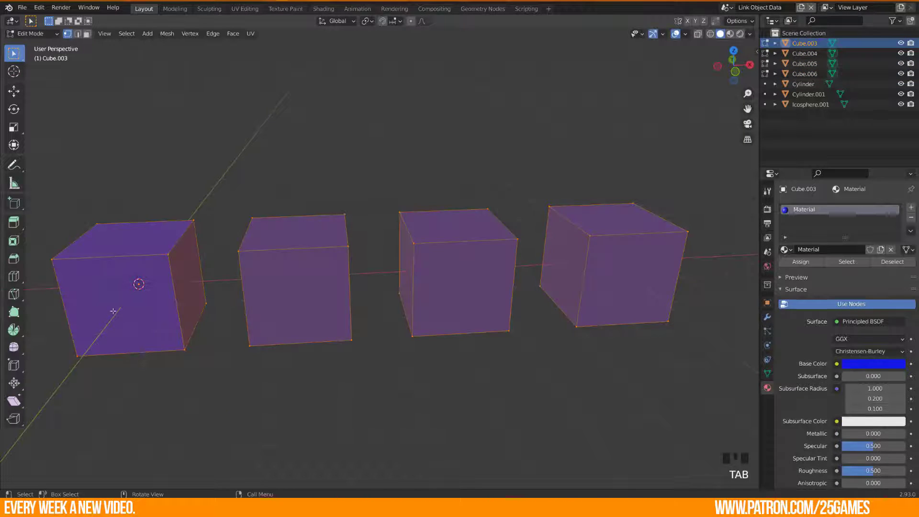
key(3)
click(113, 292)
key(i)
click(369, 396)
middle_drag(366, 390, 162, 398)
key(e)
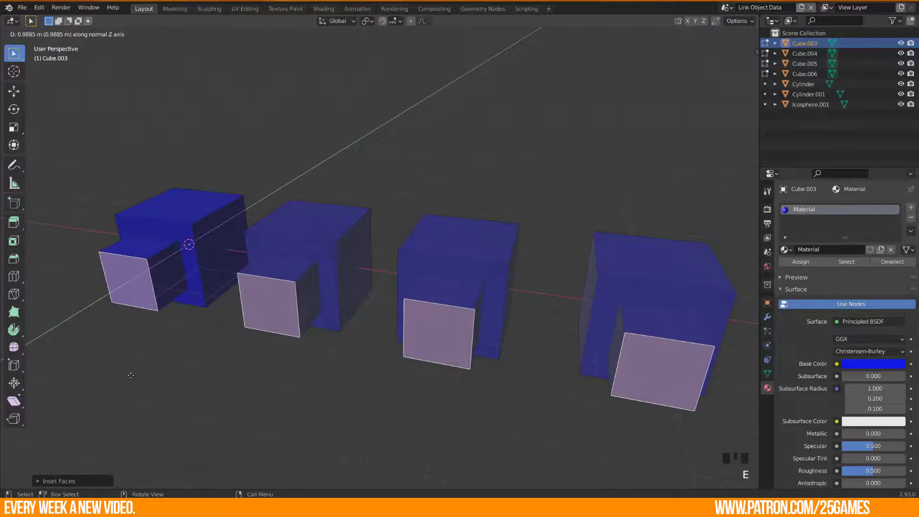
click(139, 370)
middle_drag(140, 369, 179, 382)
- Rotate the main cube and scale it down
key(Tab)
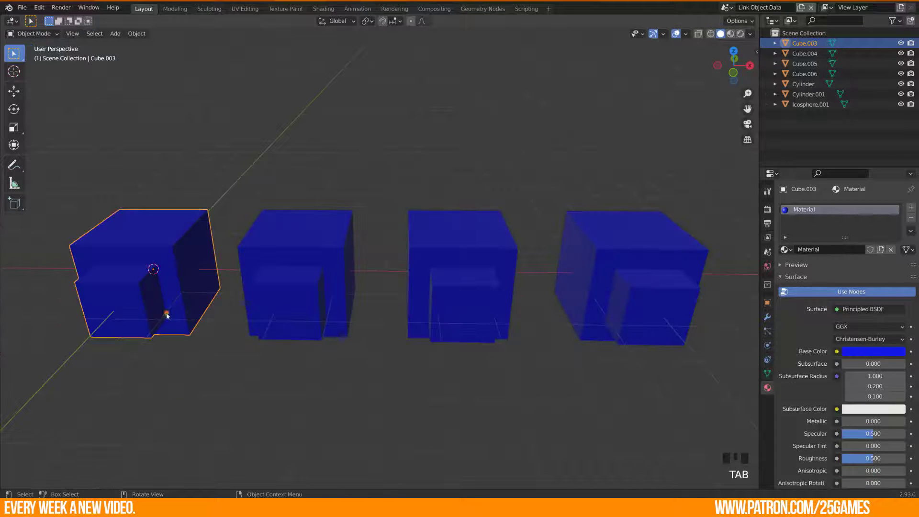
key(r)
key(r)
click(204, 329)
key(s)
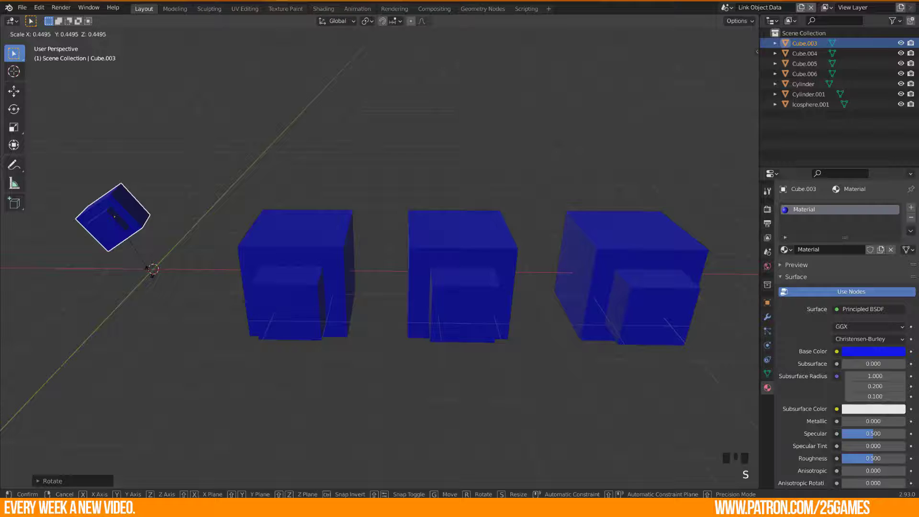
click(152, 275)
middle_drag(135, 320, 431, 307)
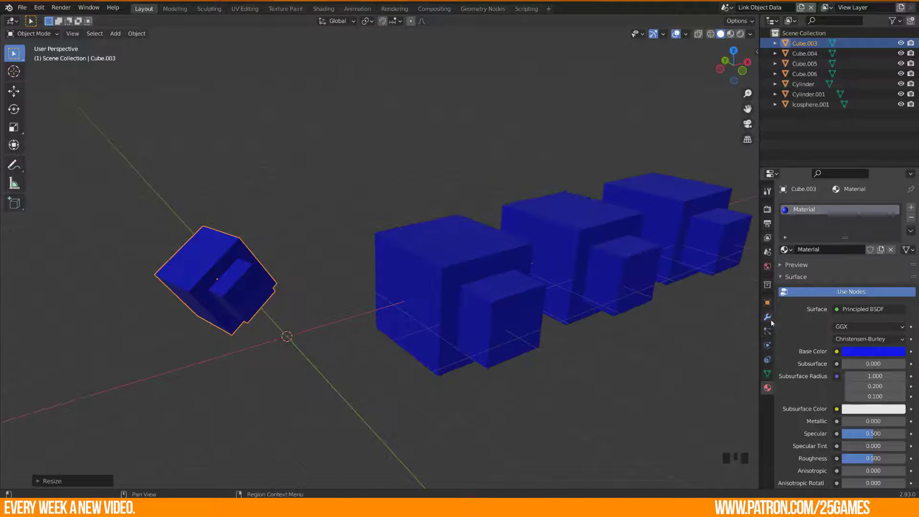
- Add a Bevel modifier to the main cube with 5 segments and 0.16 m amount
click(767, 317)
click(847, 207)
click(705, 250)
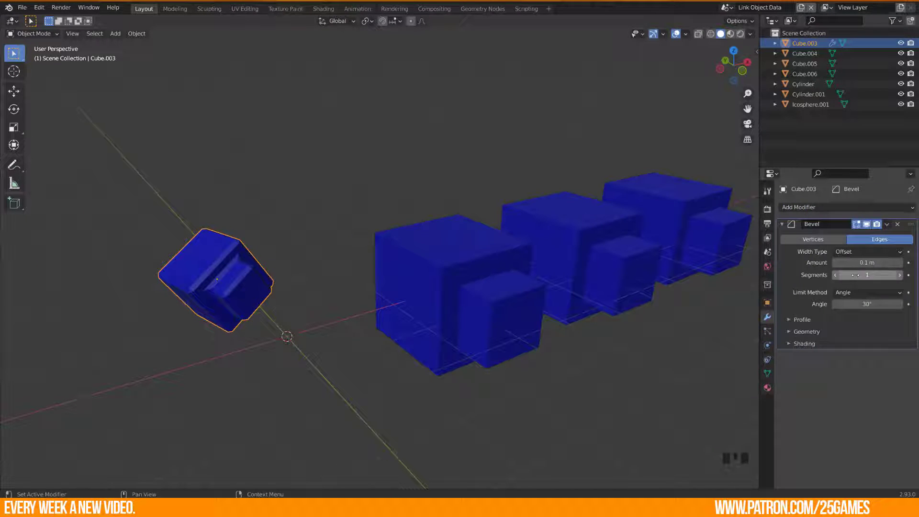
click(899, 275)
click(900, 275)
click(899, 275)
click(899, 275)
drag(855, 262, 864, 263)
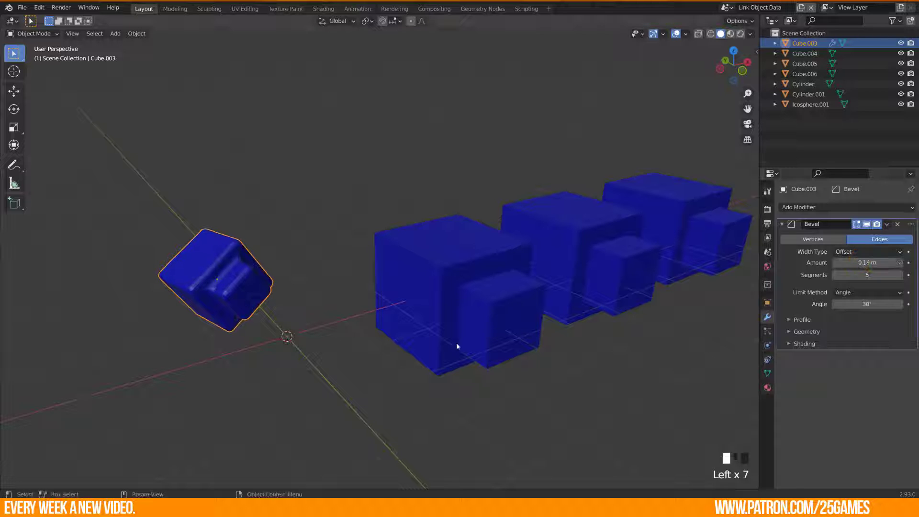
ctrl+middle_drag(473, 328, 459, 261)
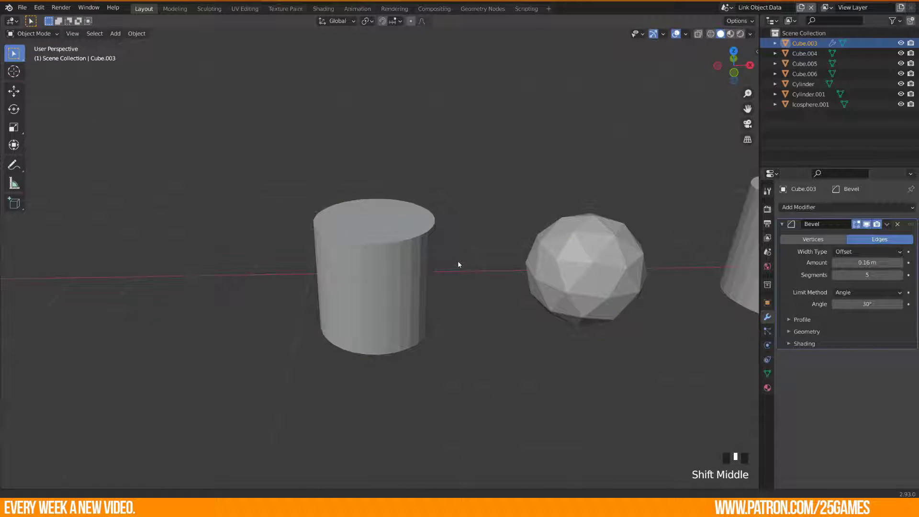
- Link the cylinder's mesh to the icosphere with Link Object Data
click(457, 343)
click(592, 275)
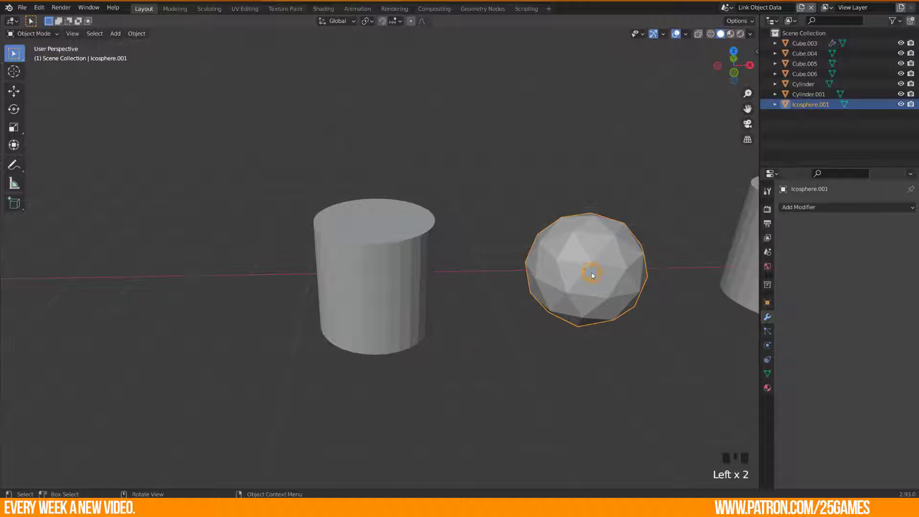
shift+click(404, 292)
key(ctrl+l)
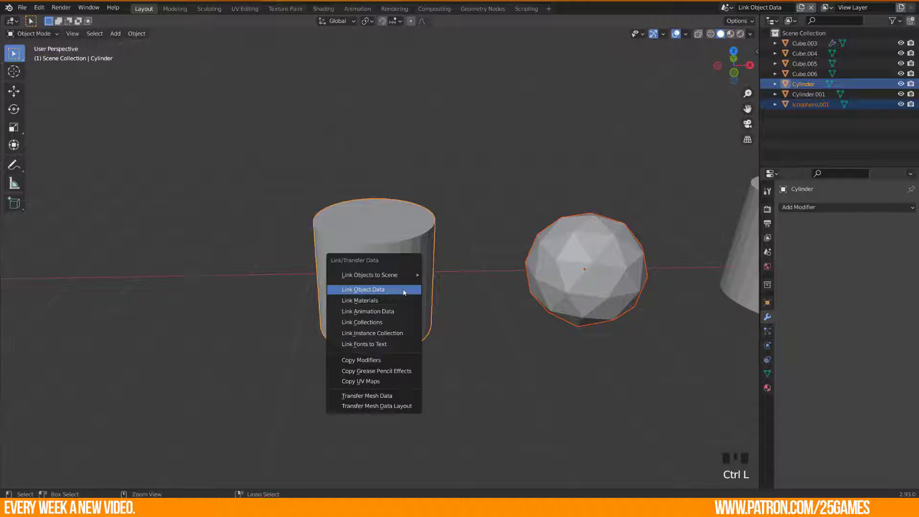
click(372, 290)
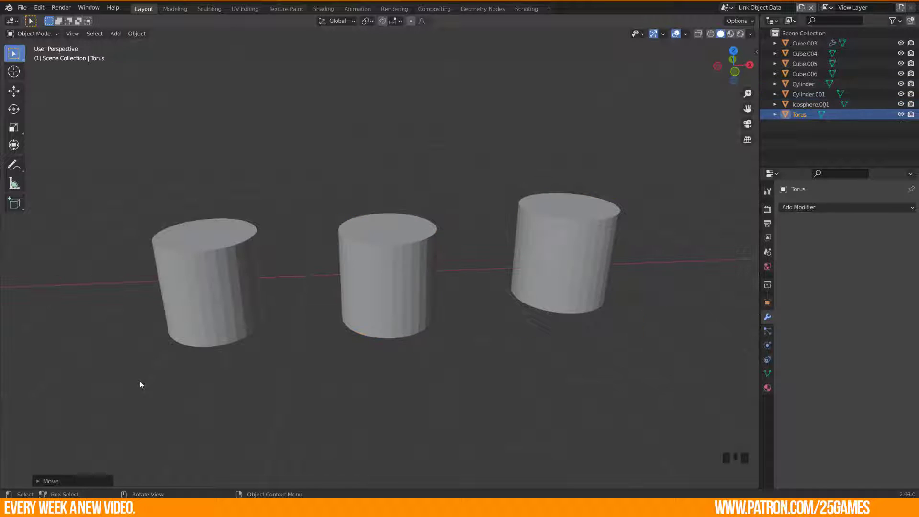
- Make the middle cylinder's mesh data single-user in the mesh properties
click(388, 274)
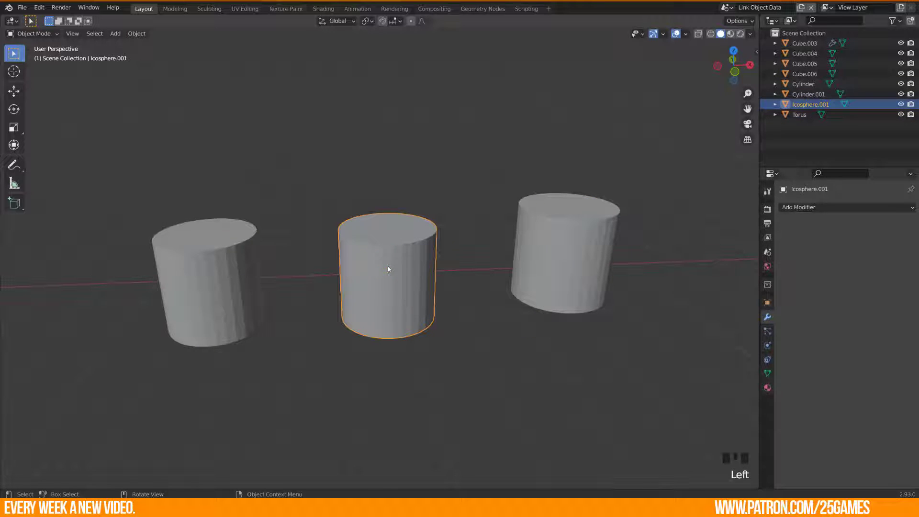
click(768, 376)
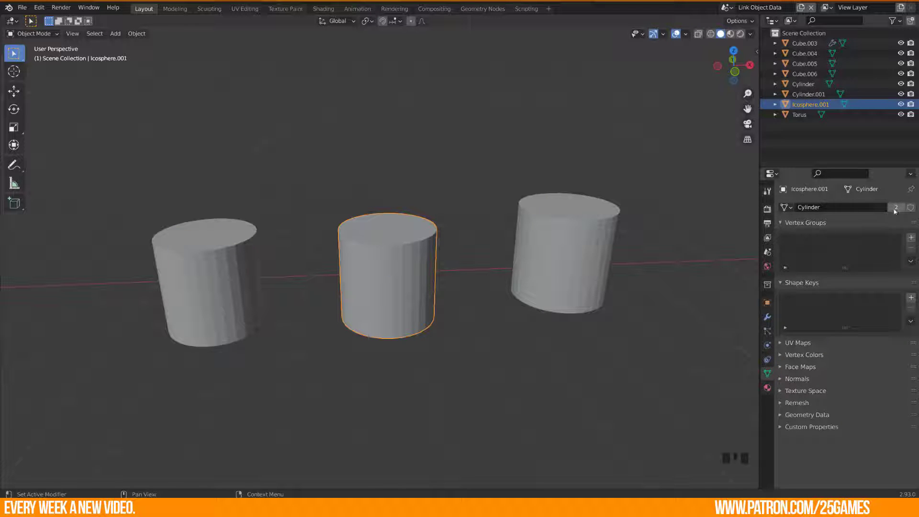
click(564, 250)
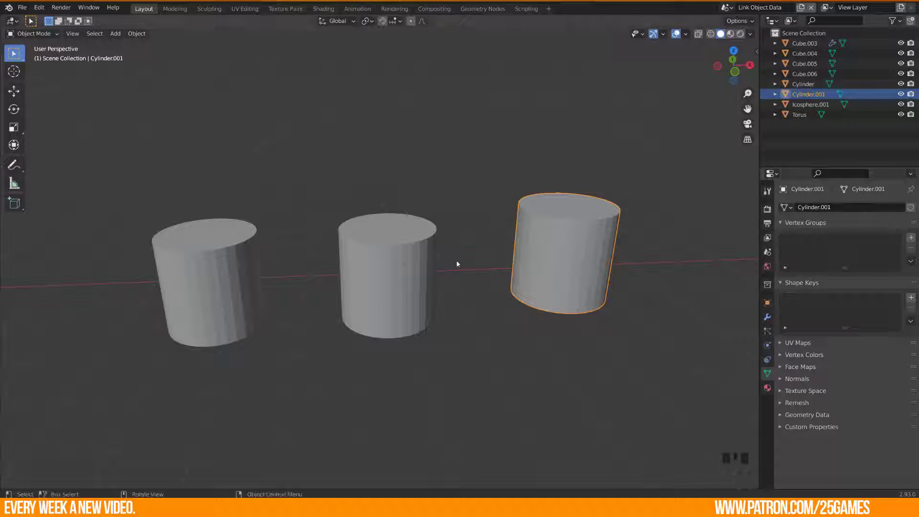
click(420, 267)
click(896, 208)
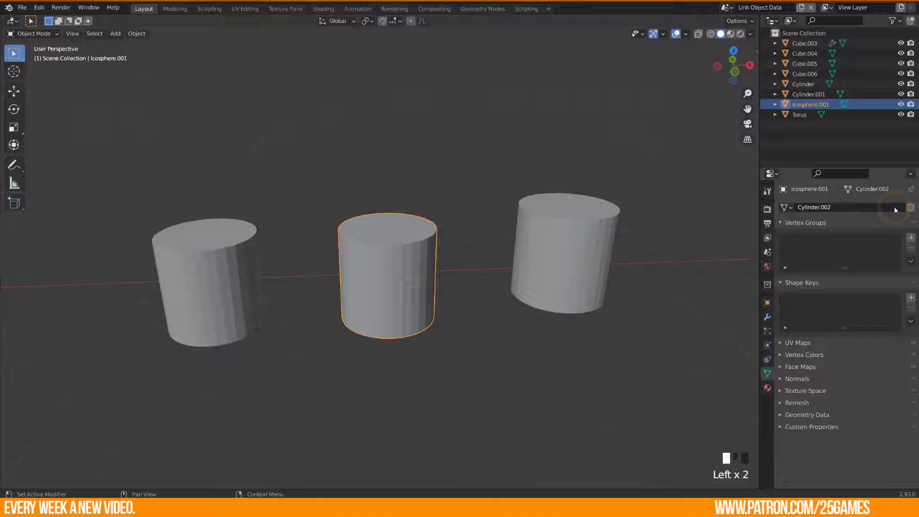
- Inset the left cylinder's top face and extrude it downward into a hole
click(225, 273)
key(Tab)
click(206, 245)
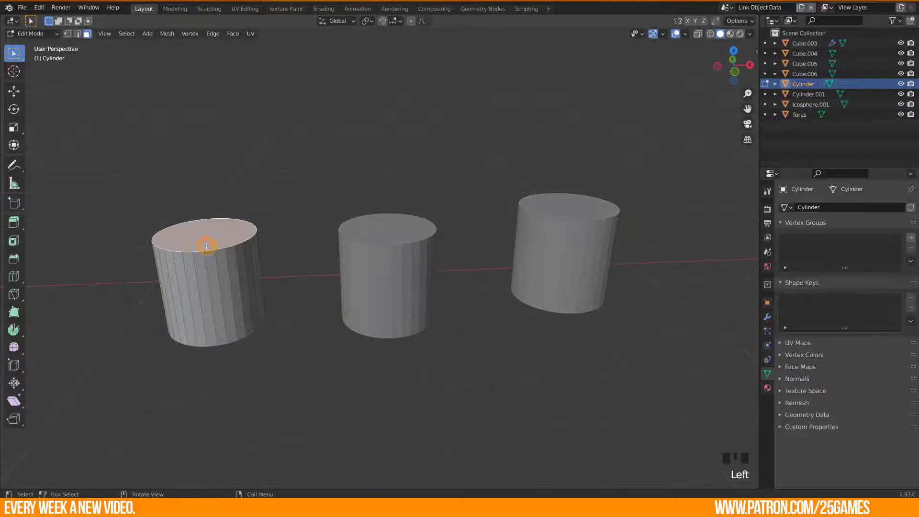
key(i)
click(299, 307)
key(e)
click(287, 324)
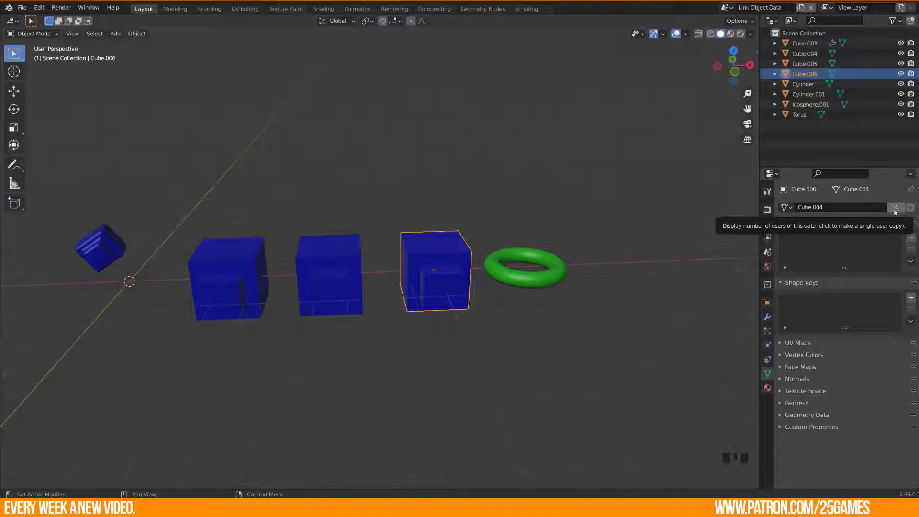
- Link the torus mesh to Cube.006 with Link Object Data
click(434, 270)
shift+click(515, 280)
key(ctrl+l)
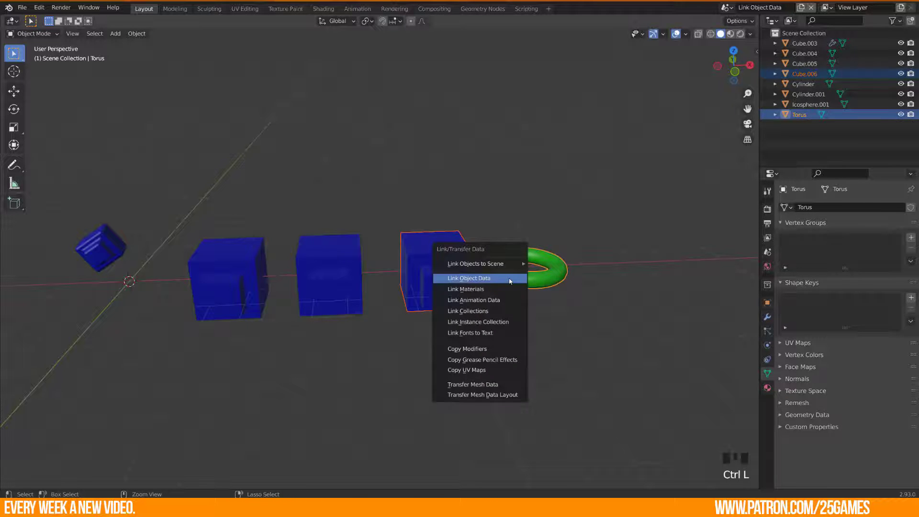
click(498, 280)
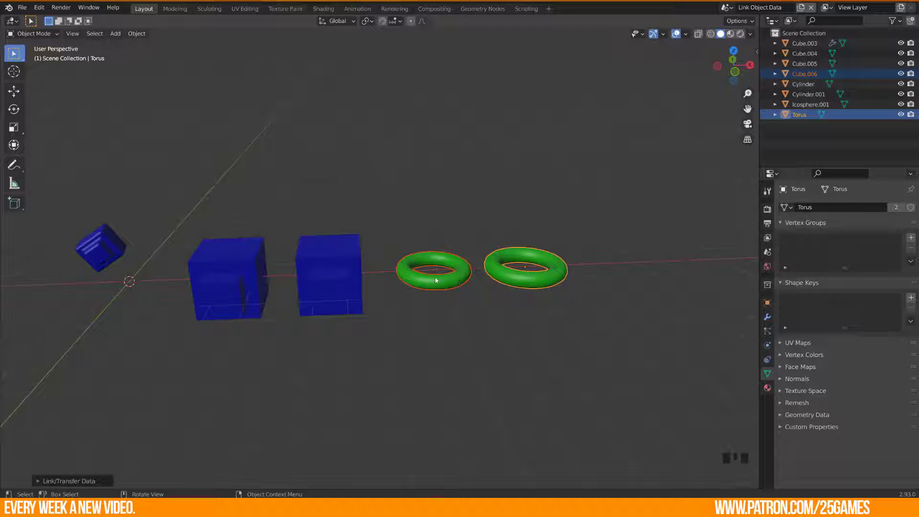
- Give the new torus the blue cube's material with Link Materials
click(436, 280)
click(502, 283)
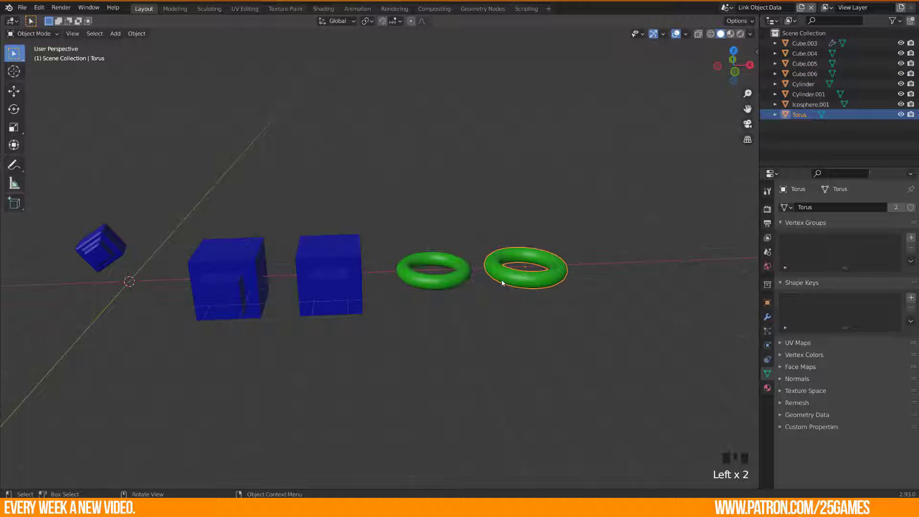
click(465, 283)
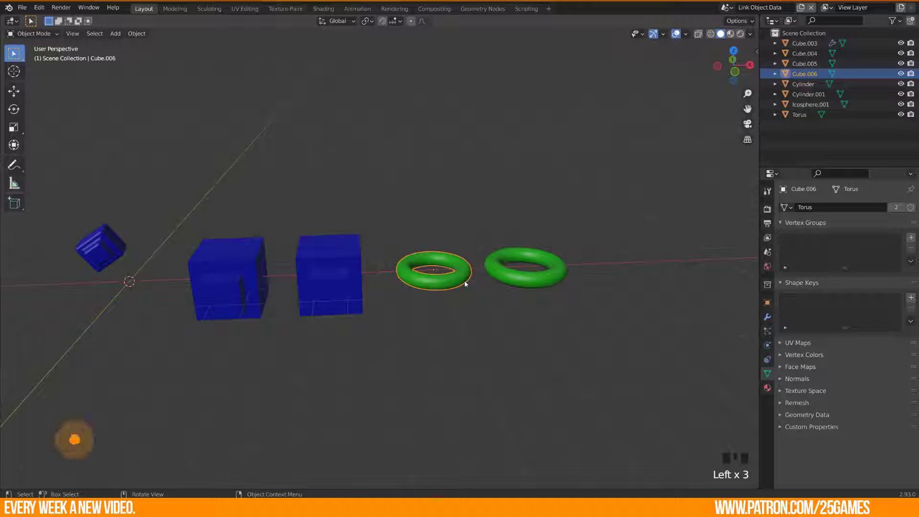
click(196, 427)
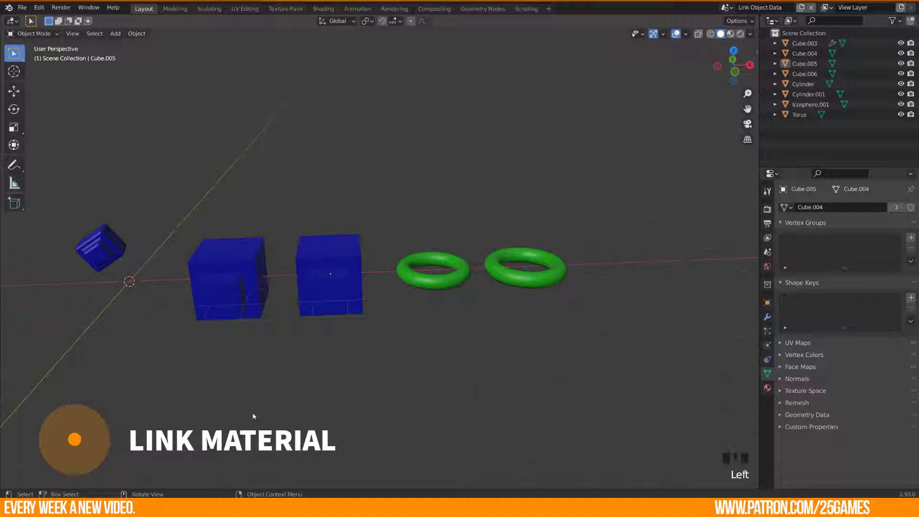
click(425, 283)
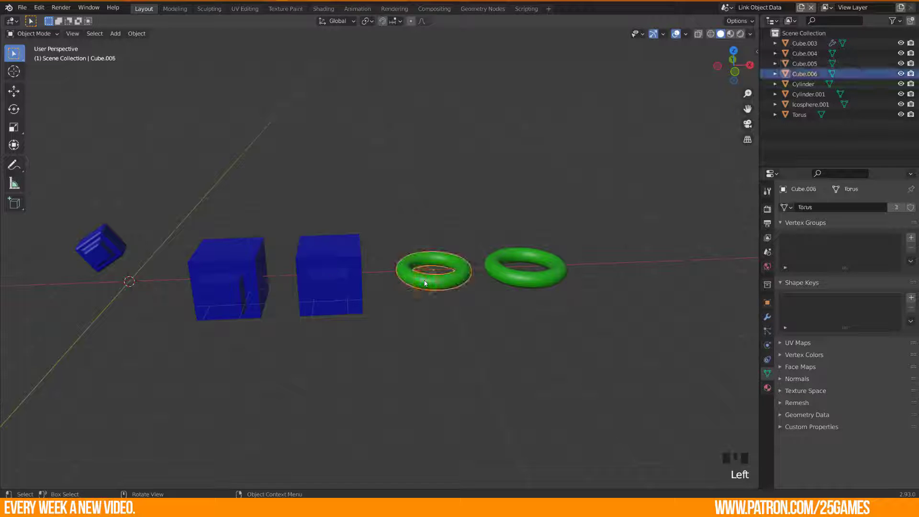
shift+click(331, 301)
key(ctrl+l)
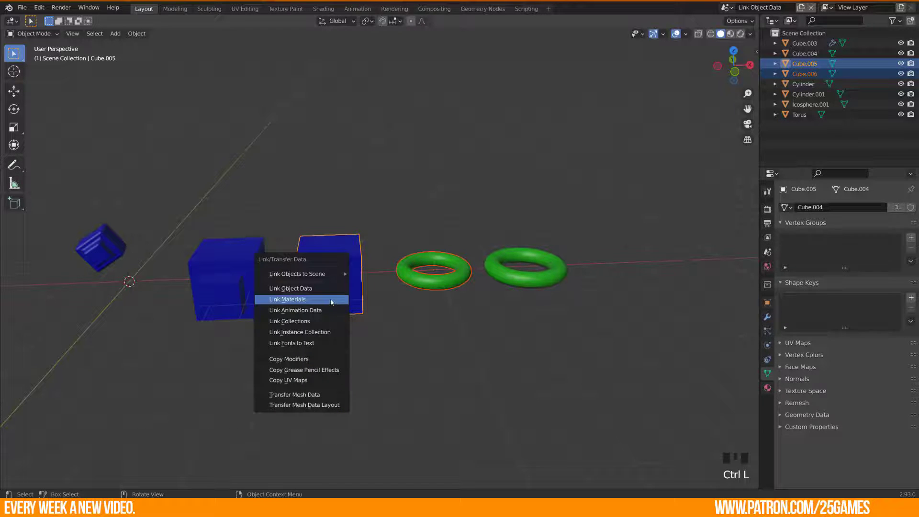
click(315, 301)
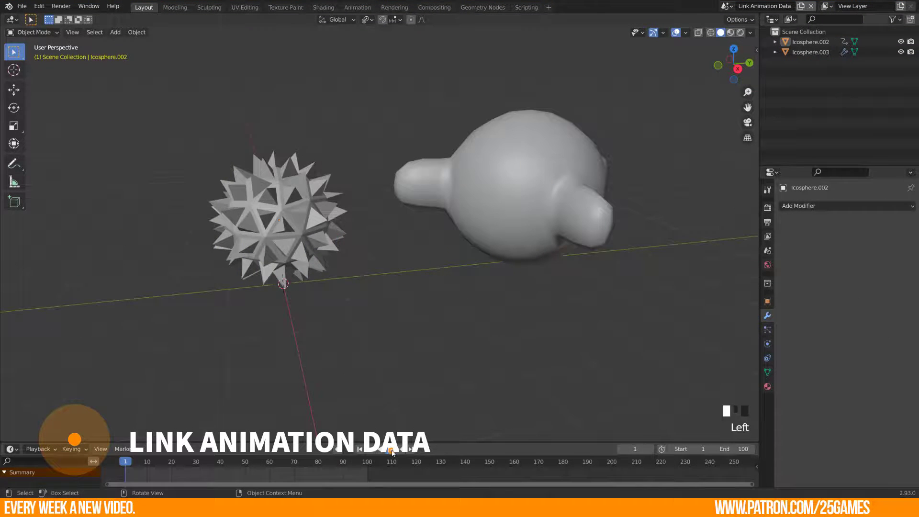
- Link the spiky Icosphere.002's animation data to the smooth Icosphere.003
click(392, 450)
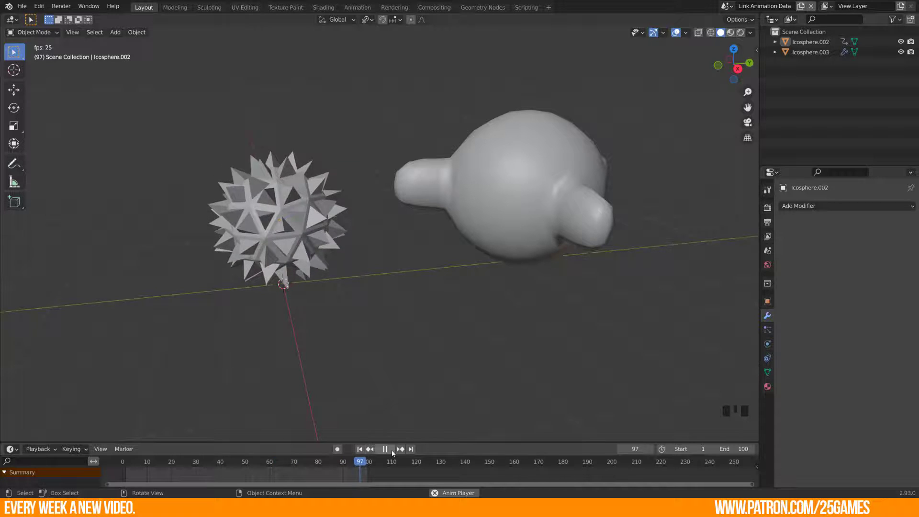
click(386, 449)
click(372, 379)
click(489, 229)
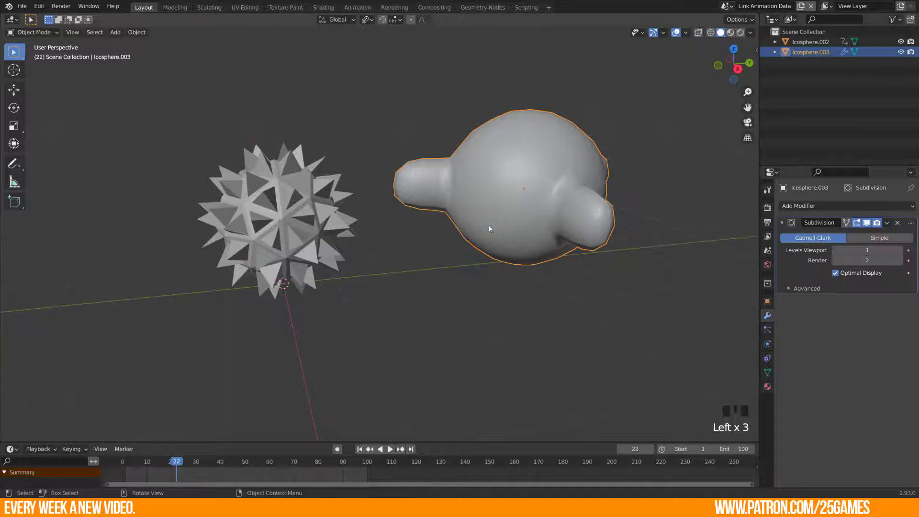
shift+click(276, 242)
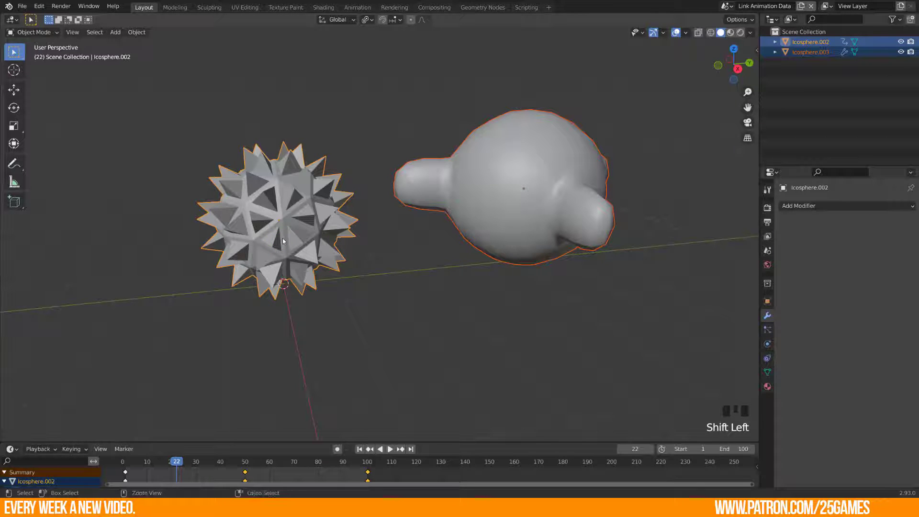
key(ctrl+l)
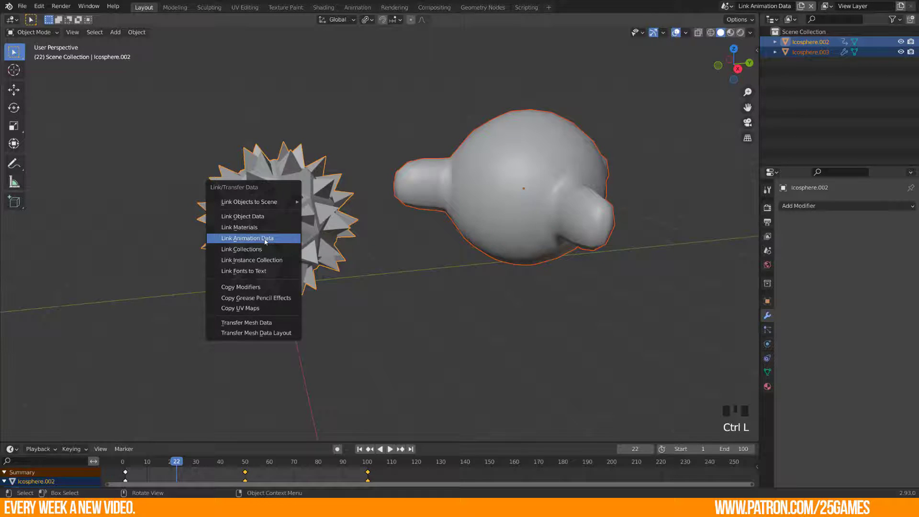
click(281, 240)
- Jump to frame 1 and play the animation to compare both icospheres
click(125, 462)
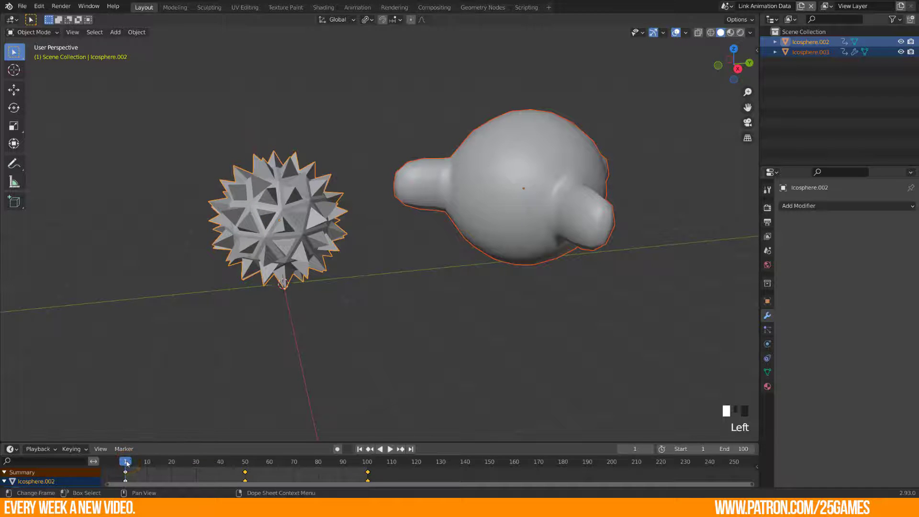
key(space)
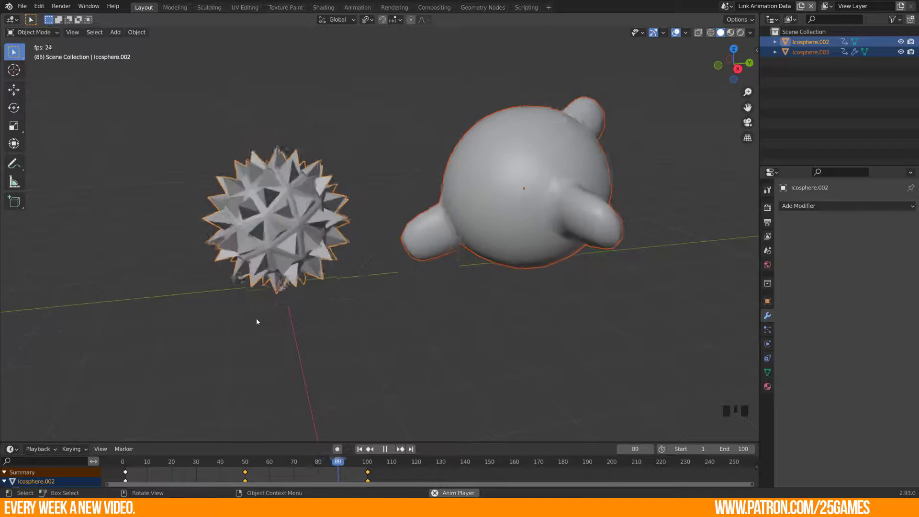
click(312, 426)
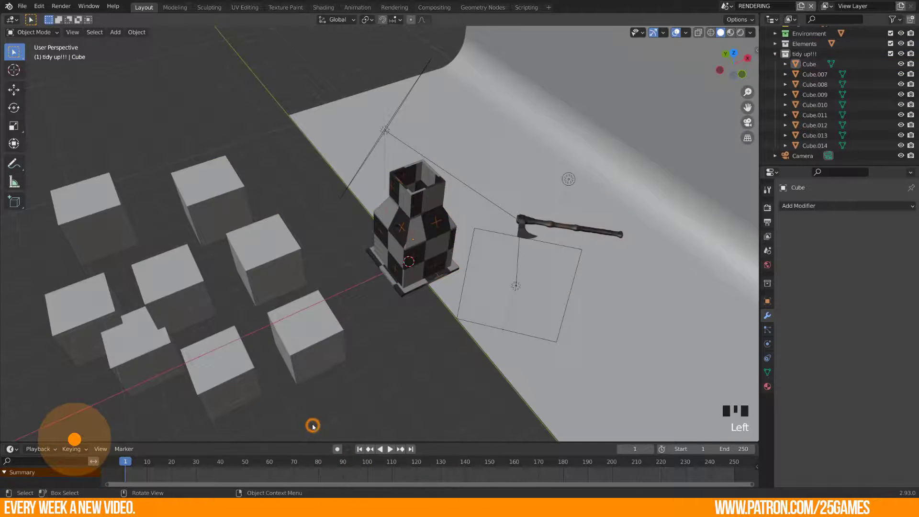
middle_drag(313, 426, 389, 315)
- Select the checkered Cube, then add the Wikinger_Axt axe as the active object
click(421, 216)
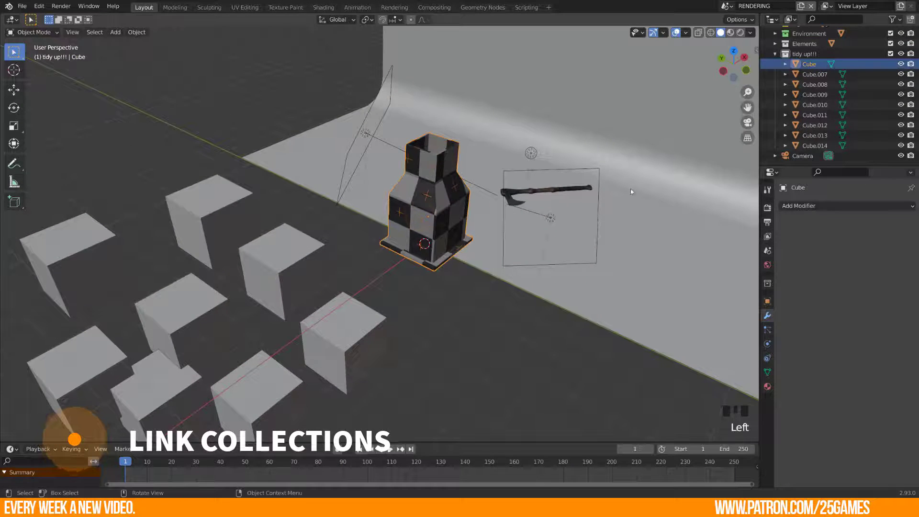
click(800, 54)
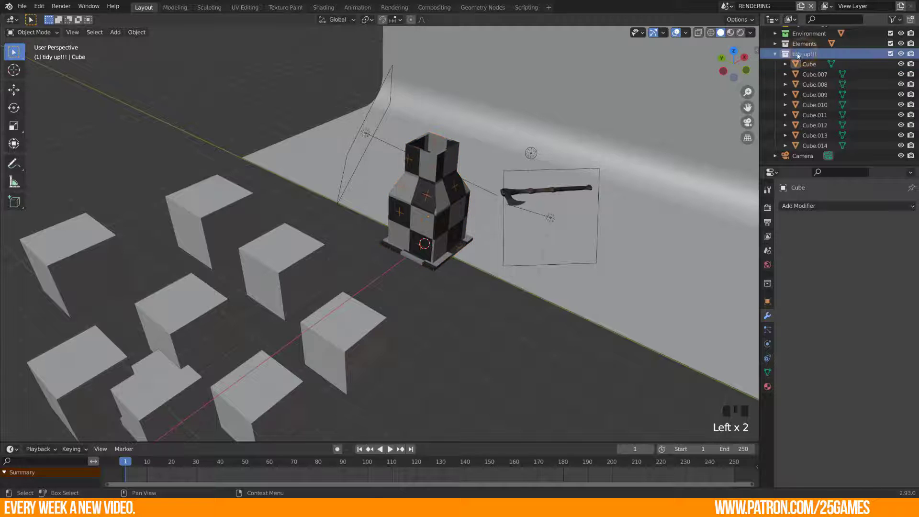
click(809, 63)
middle_drag(475, 255, 496, 252)
scroll(496, 252, up, 4)
shift+middle_drag(545, 223, 455, 236)
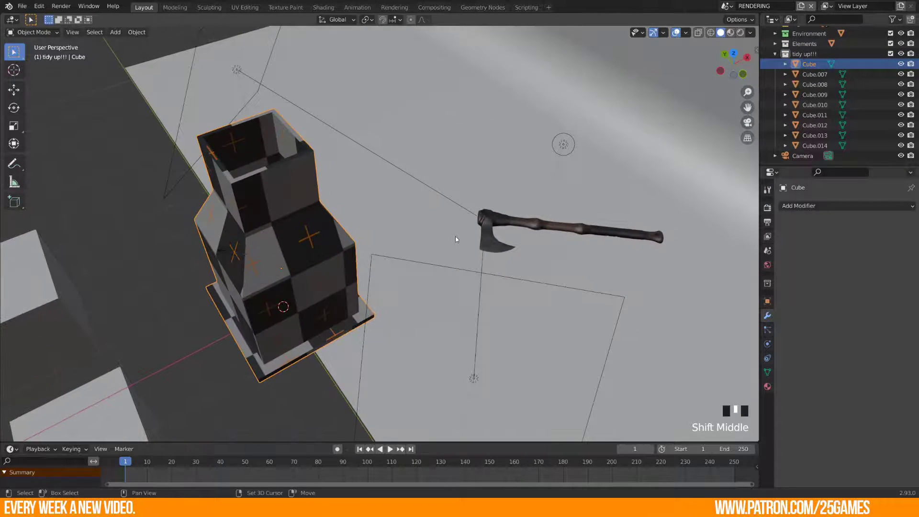
shift+click(508, 225)
- Use Link Collections to put the Cube into the axe's Elements collection, then check the outliner
key(ctrl+l)
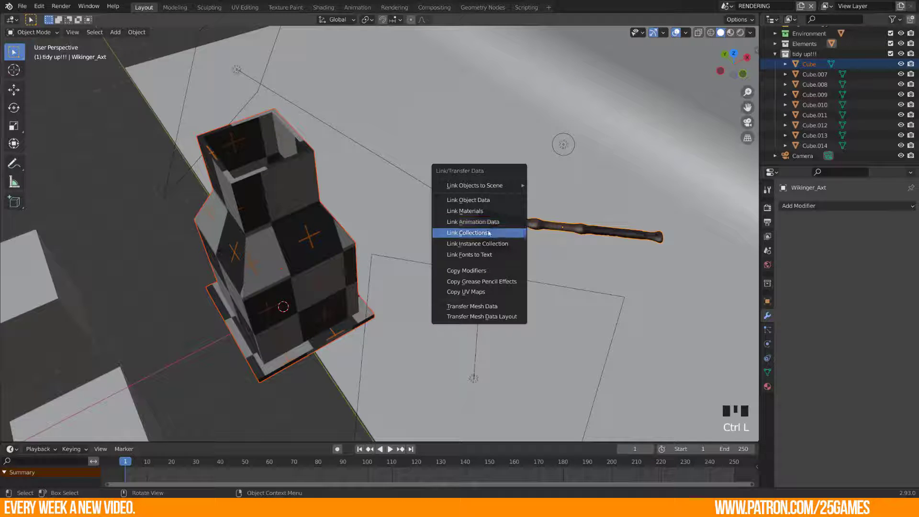
click(509, 234)
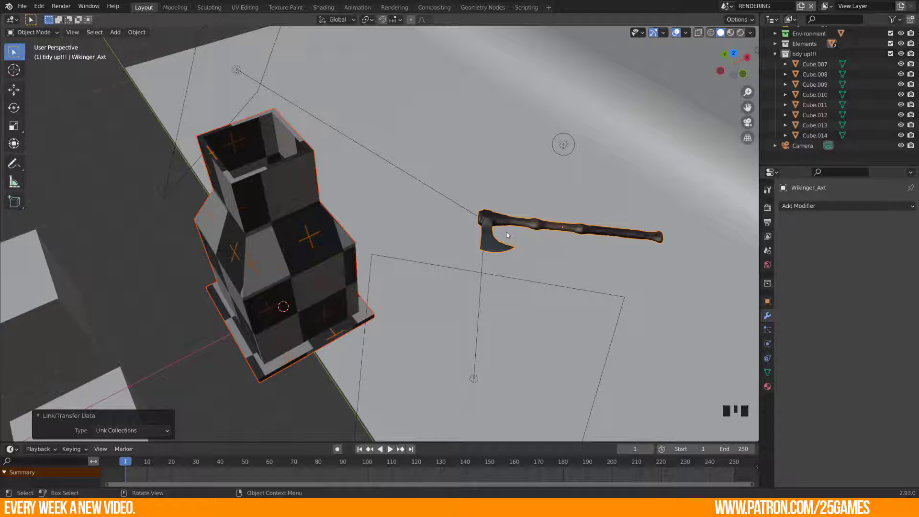
scroll(786, 53, up, 1)
click(776, 44)
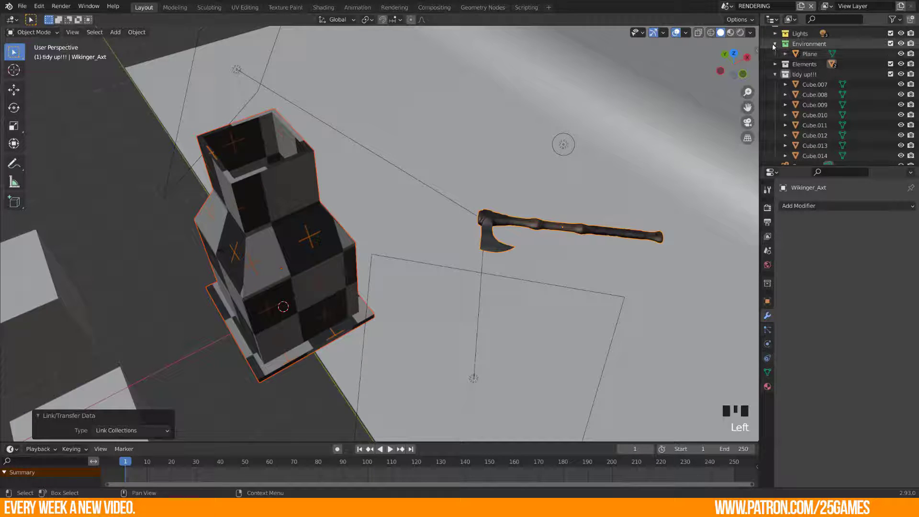
click(776, 44)
- Give Cube.011 the same collection instance as Cube.012 via Link Instance Collection
click(776, 53)
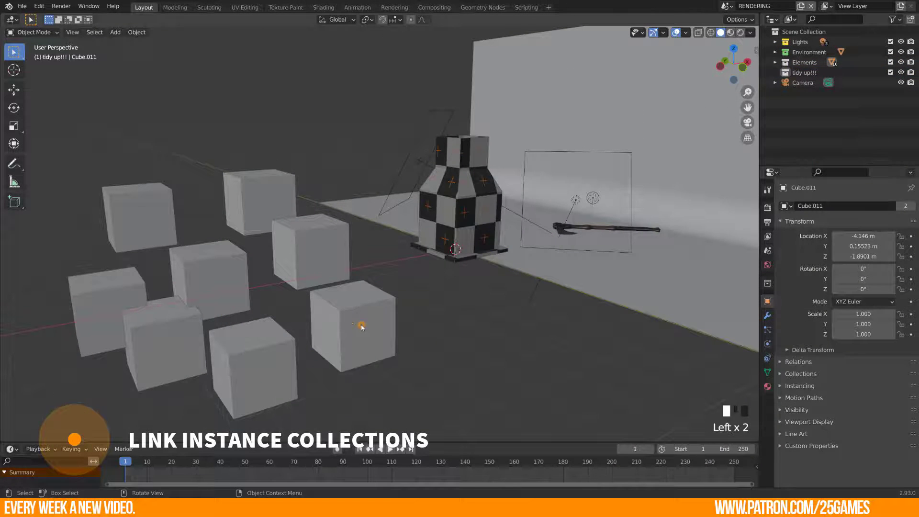
click(359, 322)
shift+click(318, 260)
key(ctrl+l)
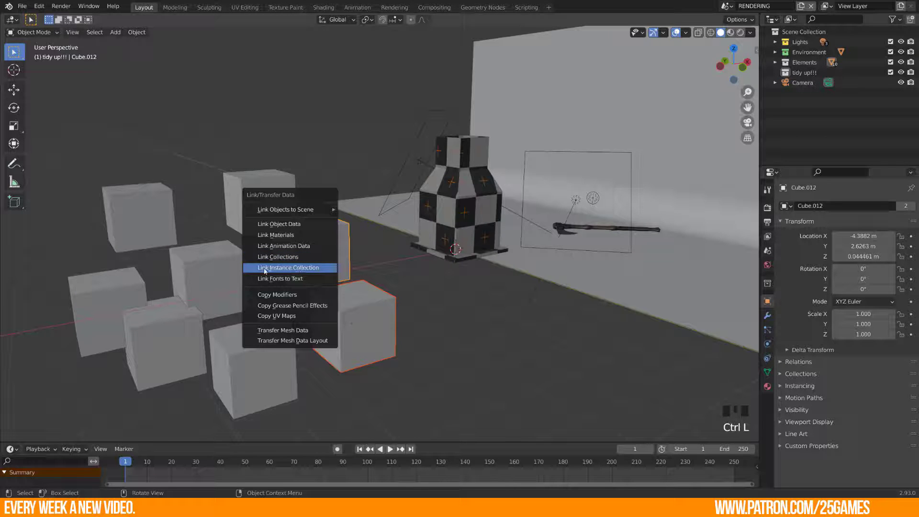
click(326, 270)
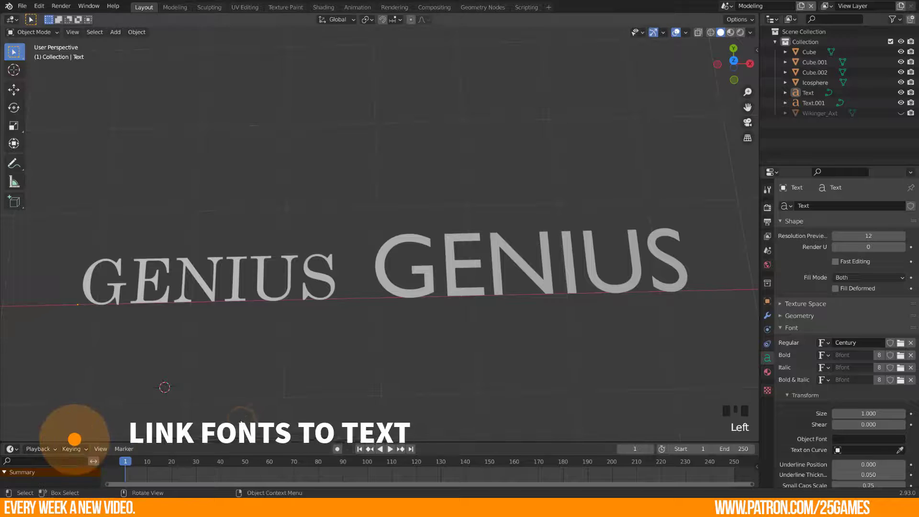
- Apply the left text's serif Century font to the right GENIUS text with Link Fonts to Text
double_click(469, 292)
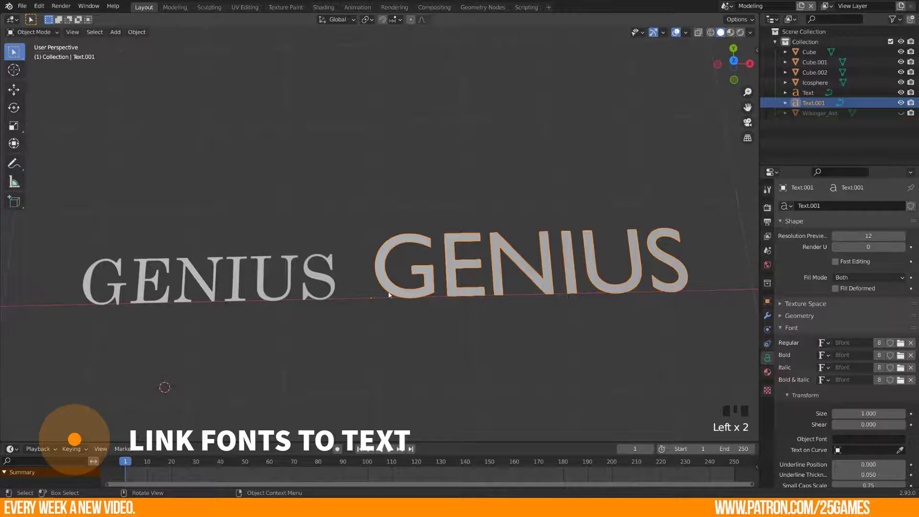
shift+click(277, 299)
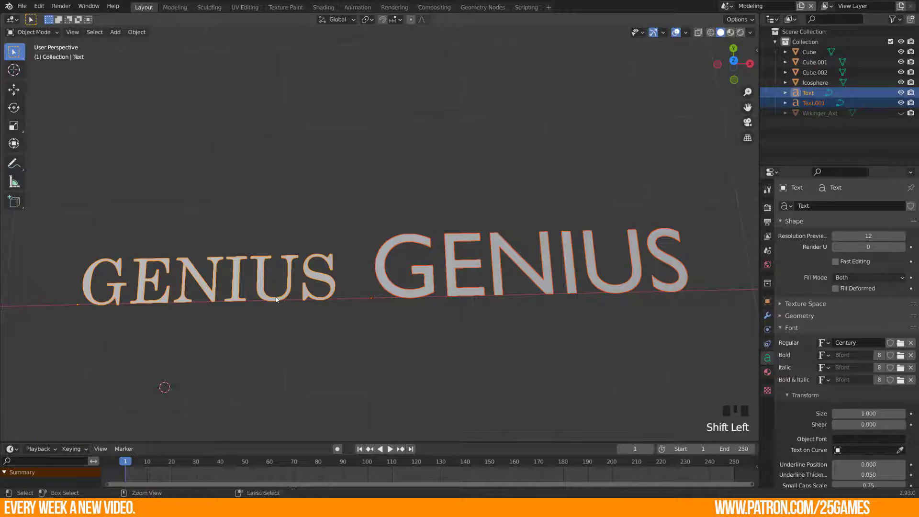
key(ctrl+l)
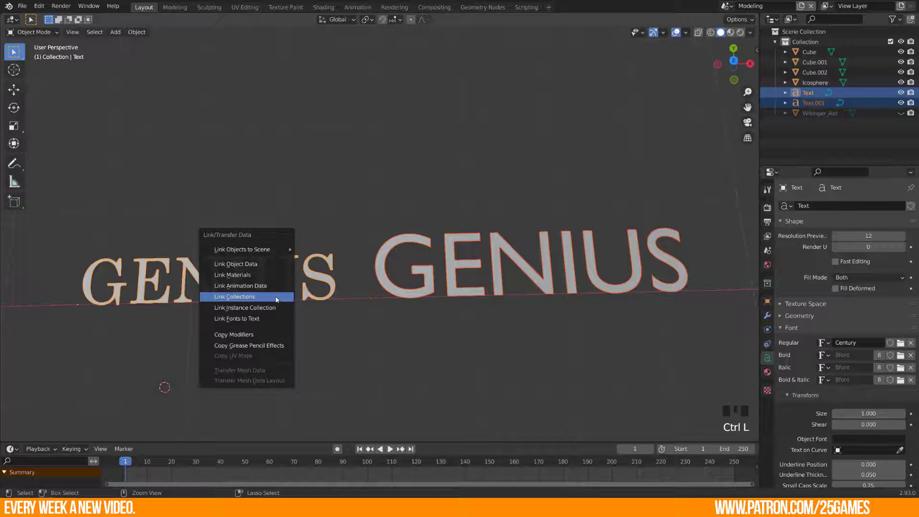
click(261, 319)
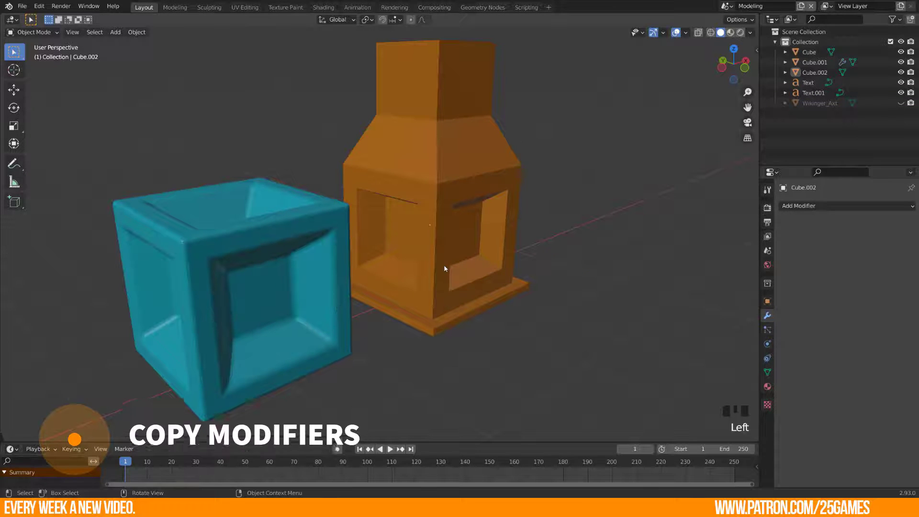
- Copy the cyan cube's 0.05 m, 3-segment Bevel modifier onto the orange tower
click(444, 265)
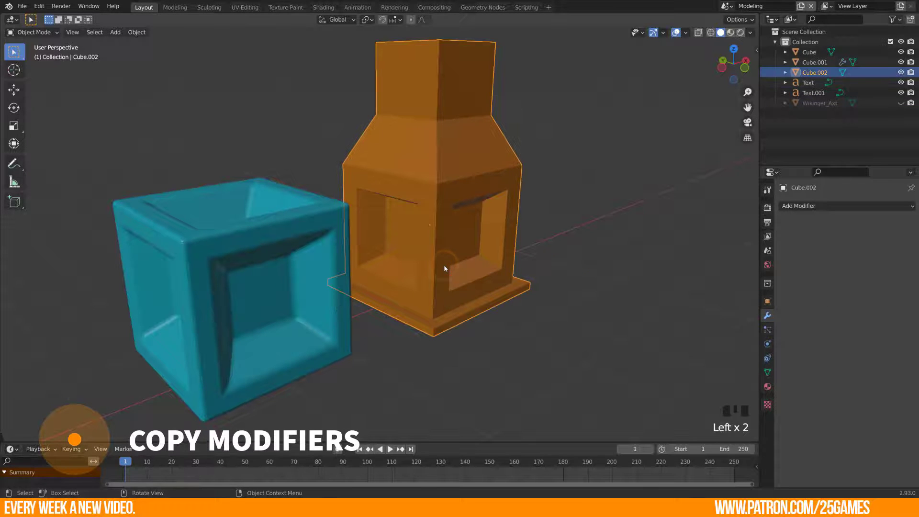
shift+click(250, 311)
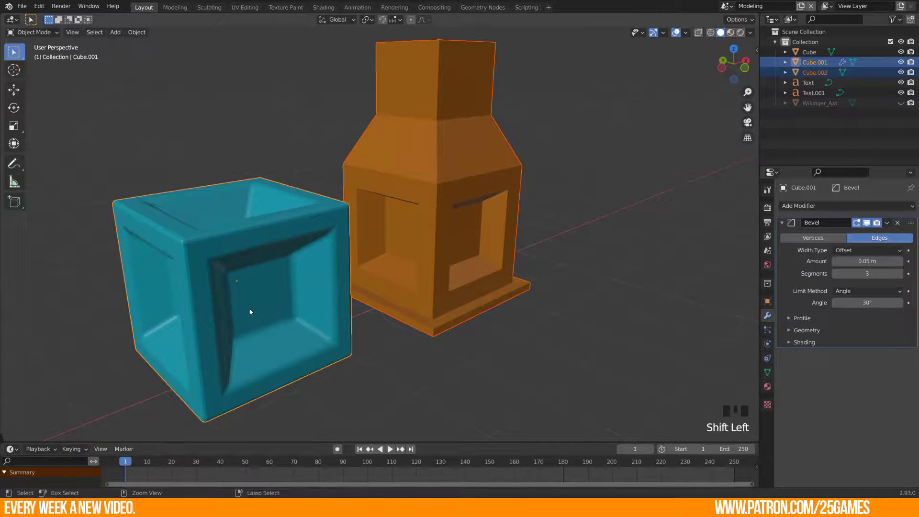
key(ctrl+l)
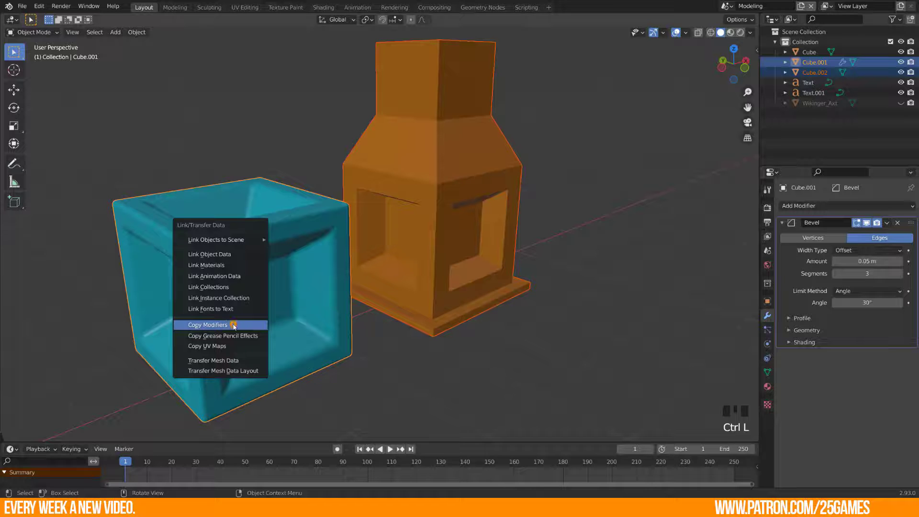
click(234, 326)
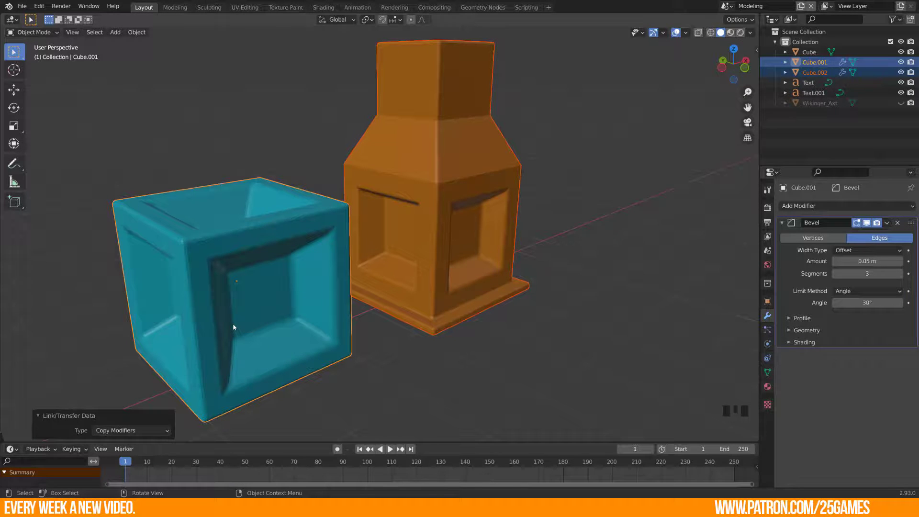
- Orbit and select each object in turn to compare their bevels
middle_drag(263, 323, 383, 284)
click(391, 278)
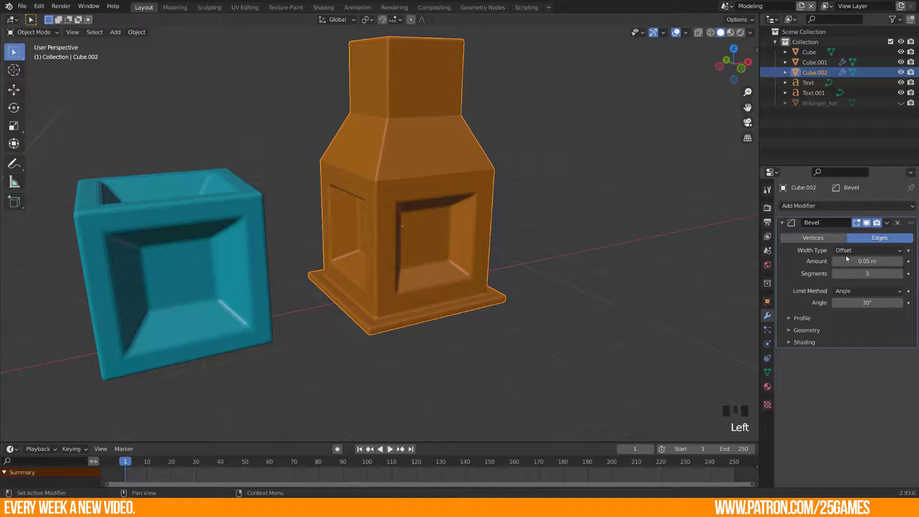
click(181, 290)
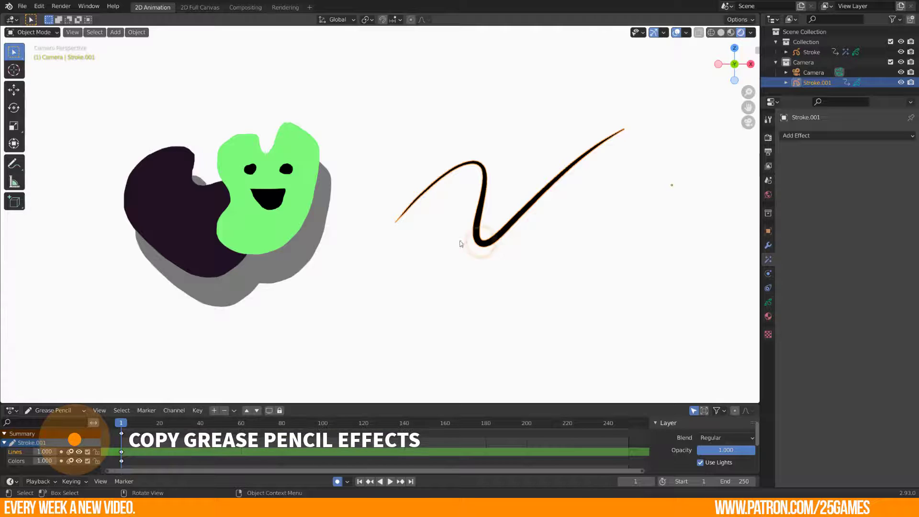
- Copy the green blob's grey Shadow effect onto the curved line stroke and check the result
click(281, 231)
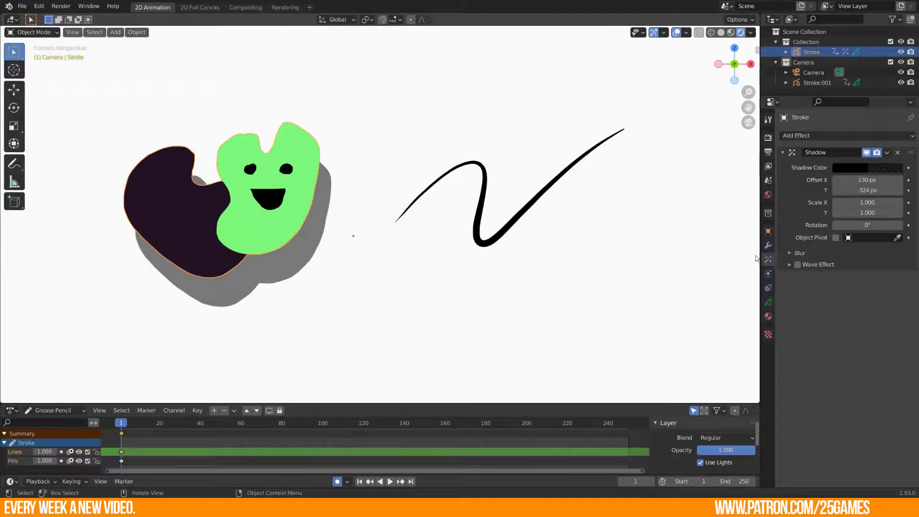
click(487, 246)
shift+click(280, 226)
key(ctrl+l)
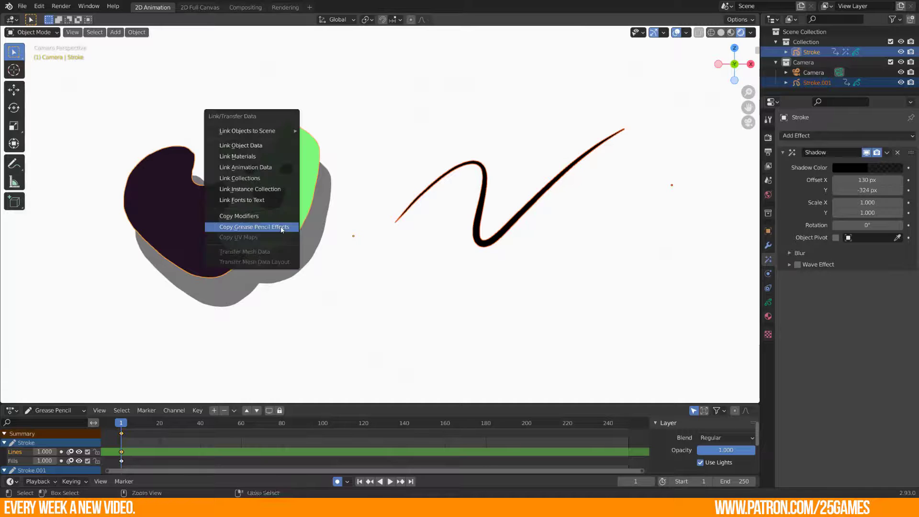
click(280, 227)
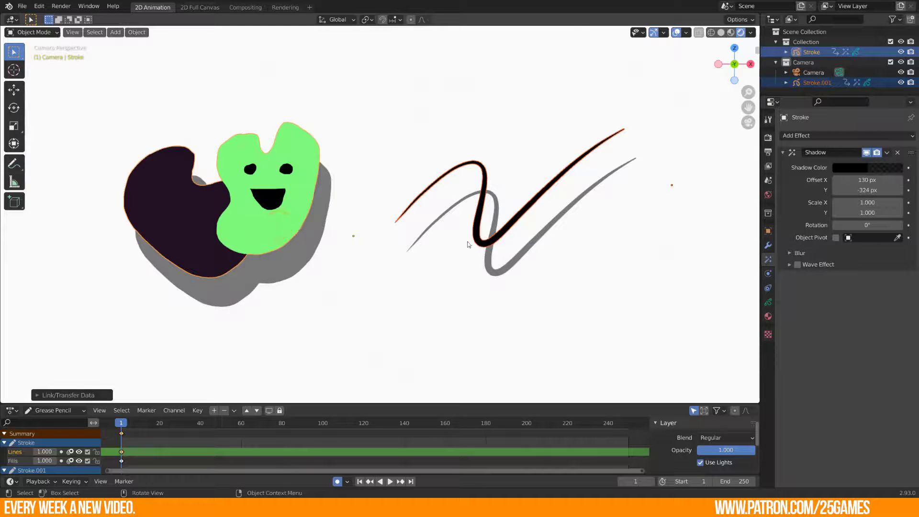
click(507, 240)
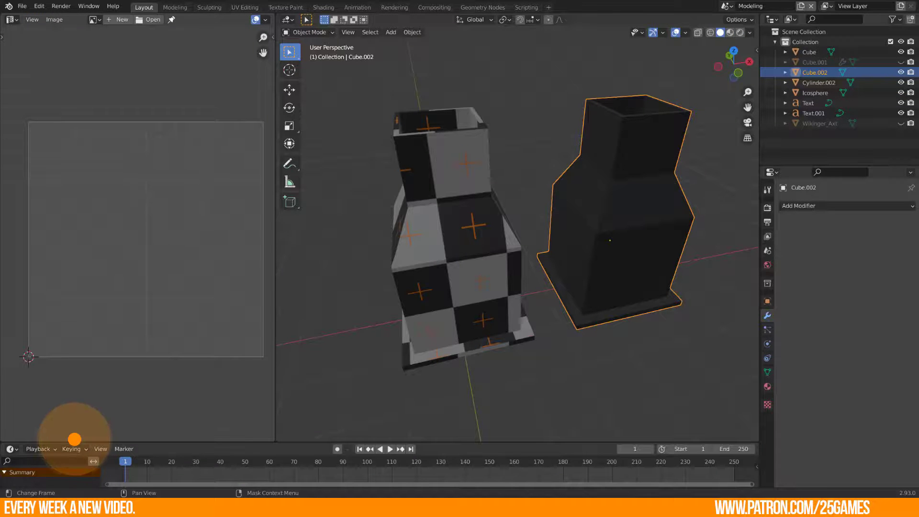
- Select the plain dark object and inspect its UVs in Edit Mode
click(479, 398)
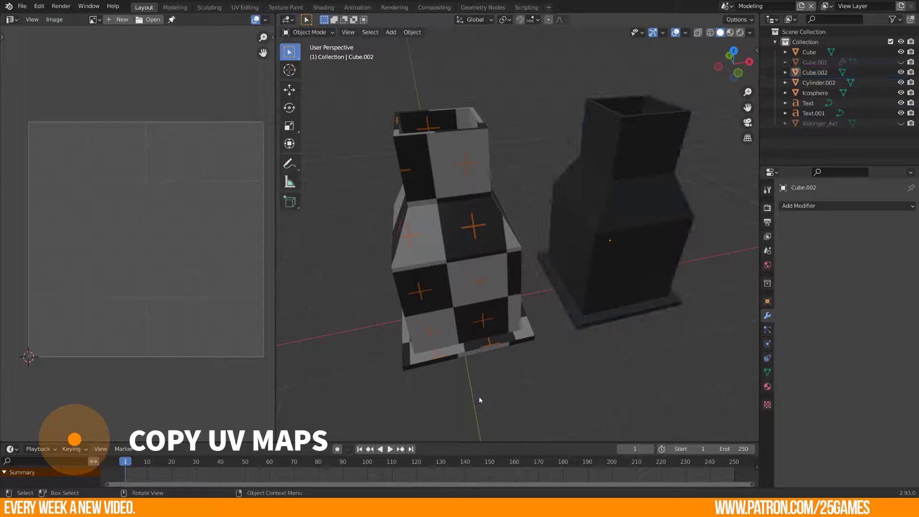
click(604, 280)
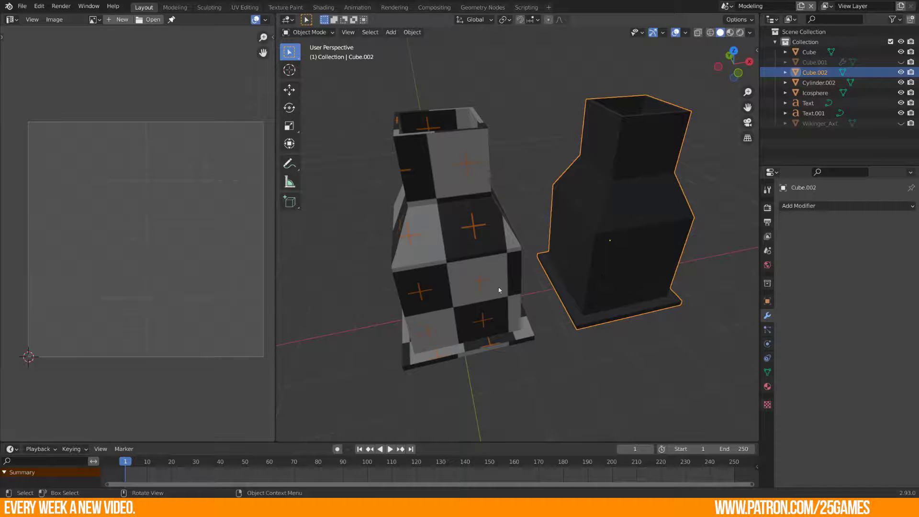
click(467, 293)
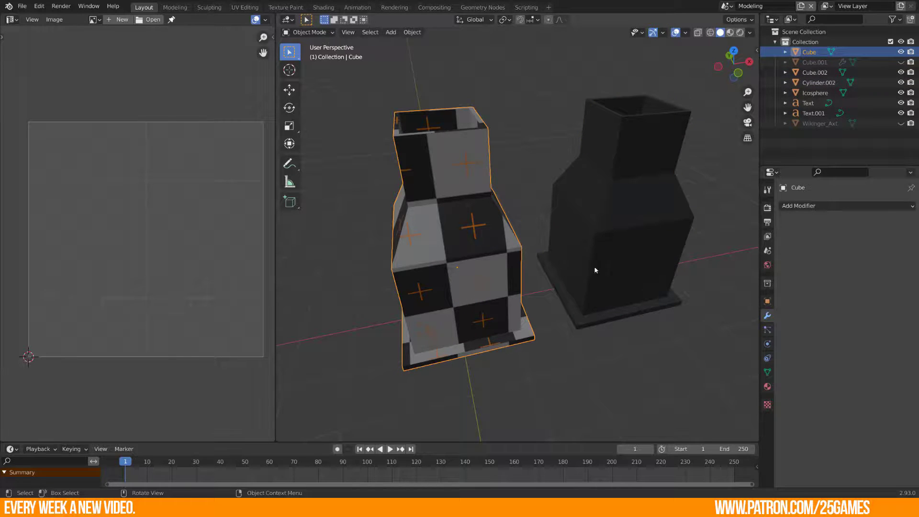
click(608, 263)
key(Tab)
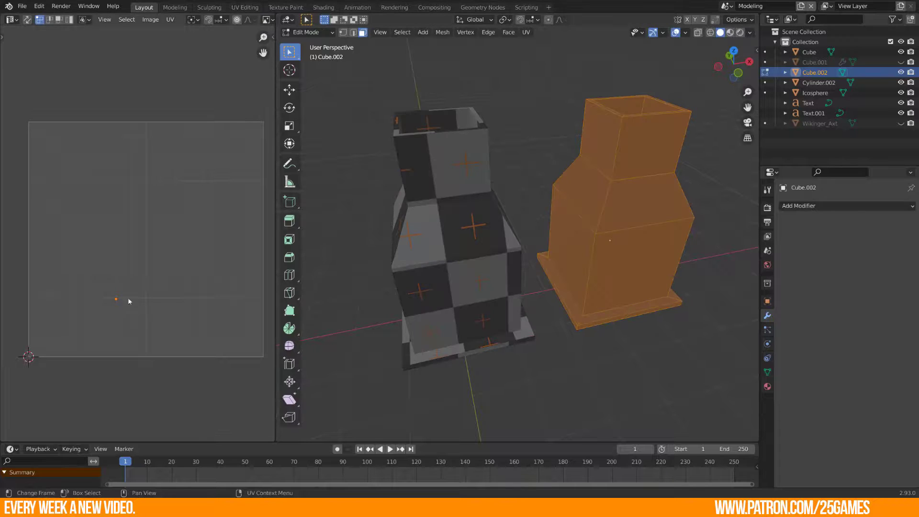
key(Tab)
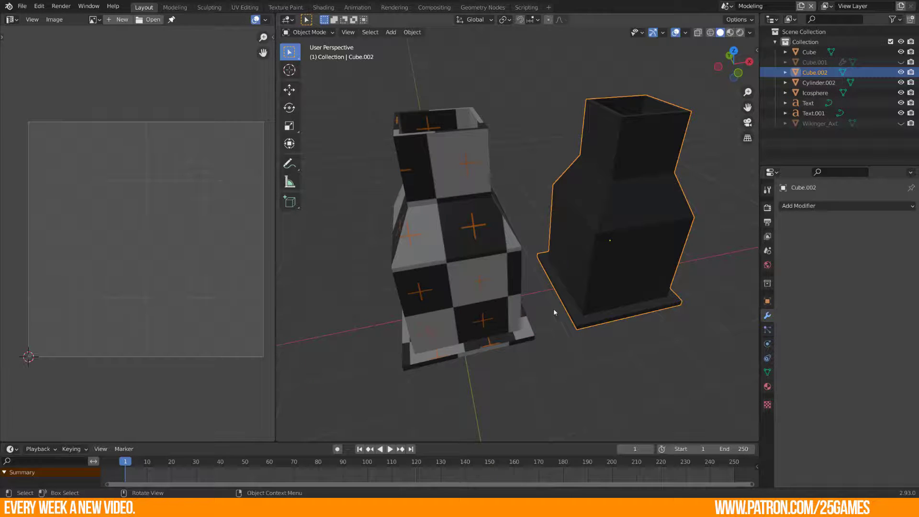
- Copy the checkered vase's UV maps onto the dark object and compare both in Edit Mode
shift+click(432, 298)
key(ctrl+l)
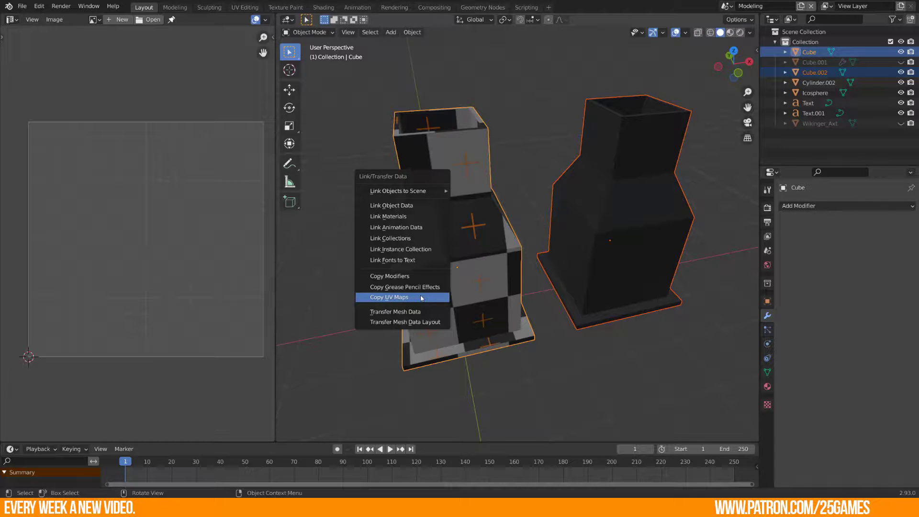
click(421, 299)
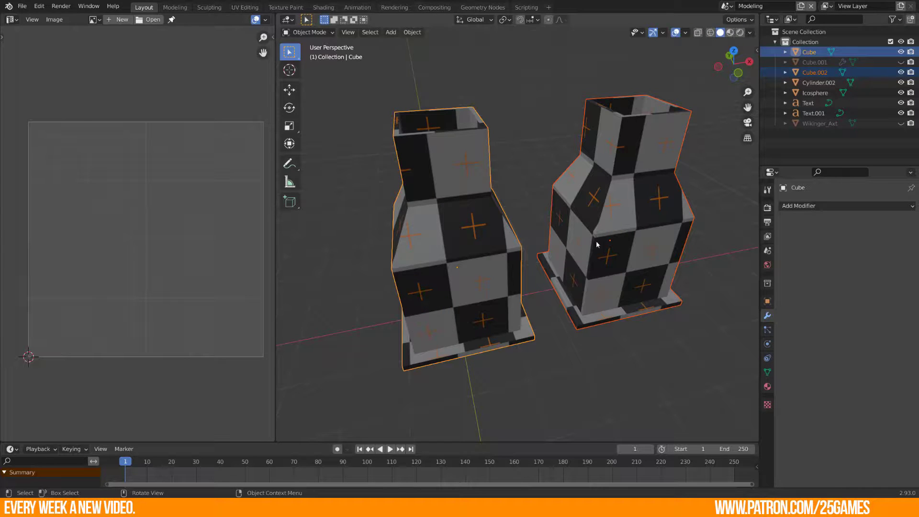
key(Tab)
key(Tab)
click(484, 289)
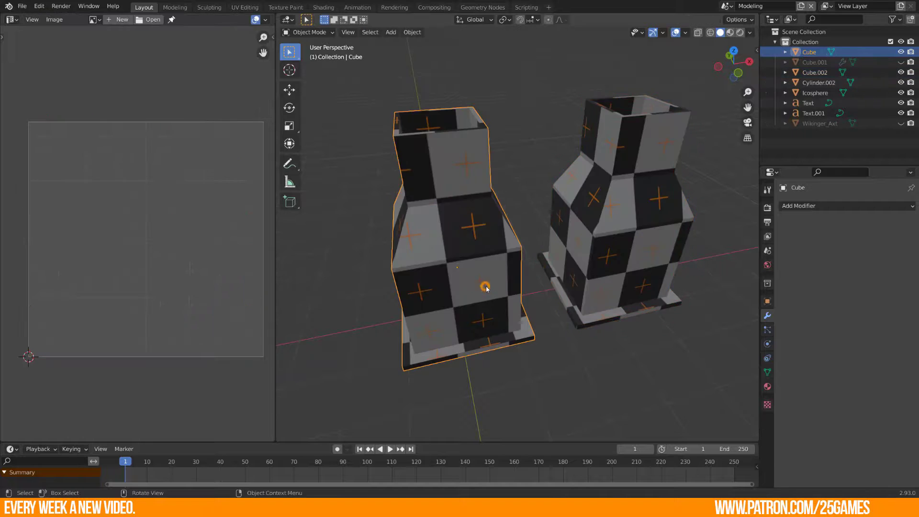
key(Tab)
key(Tab)
click(608, 262)
key(Tab)
key(Tab)
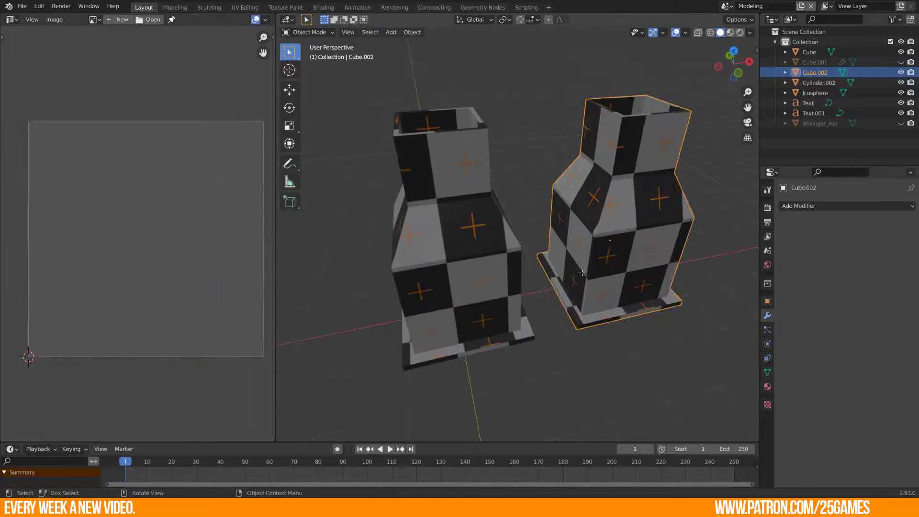
- Frame the cylinder and icosphere and inspect each one's UVs in Edit Mode
click(548, 374)
shift+middle_drag(548, 373, 359, 330)
scroll(438, 347, up, 4)
shift+middle_drag(438, 347, 438, 269)
scroll(438, 269, up, 2)
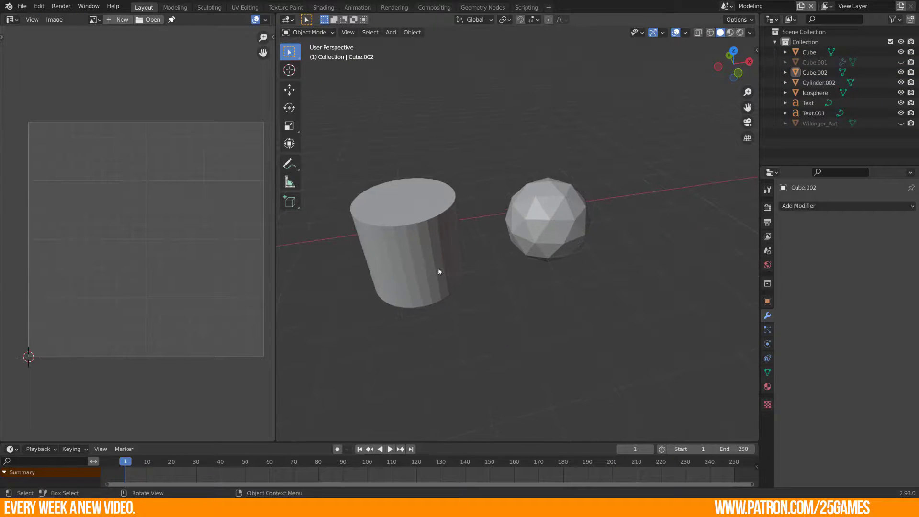
click(438, 269)
key(Tab)
key(Tab)
click(550, 225)
key(Tab)
key(Tab)
- Try Copy UV Maps from the icosphere to the cylinder, getting the 192-versus-240 loops warning
click(417, 249)
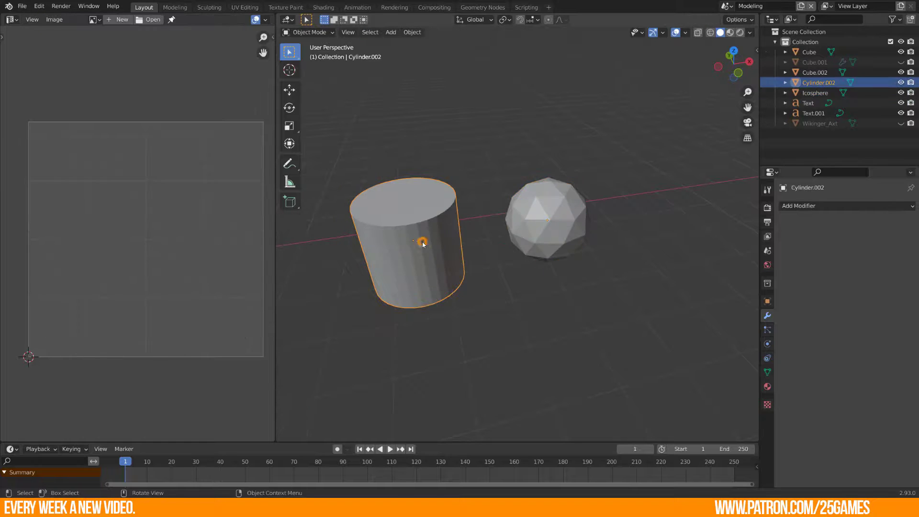
shift+click(547, 225)
key(ctrl+l)
click(512, 225)
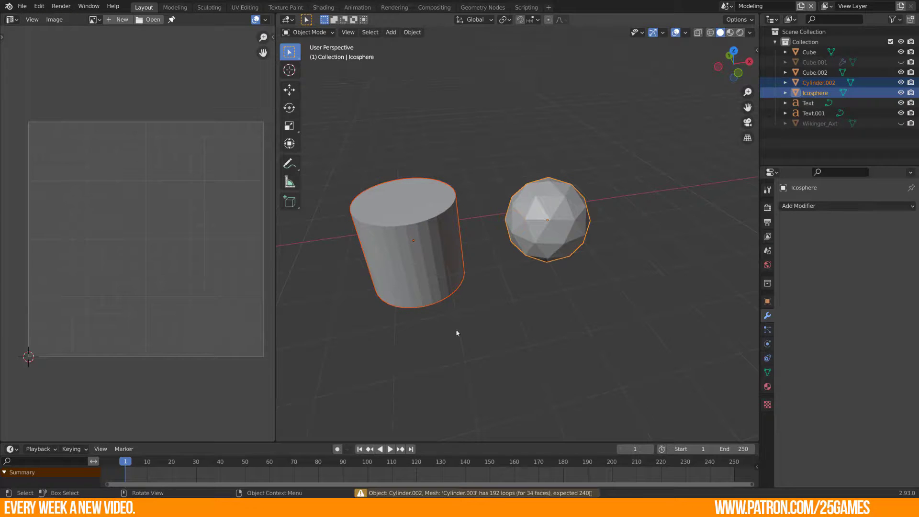